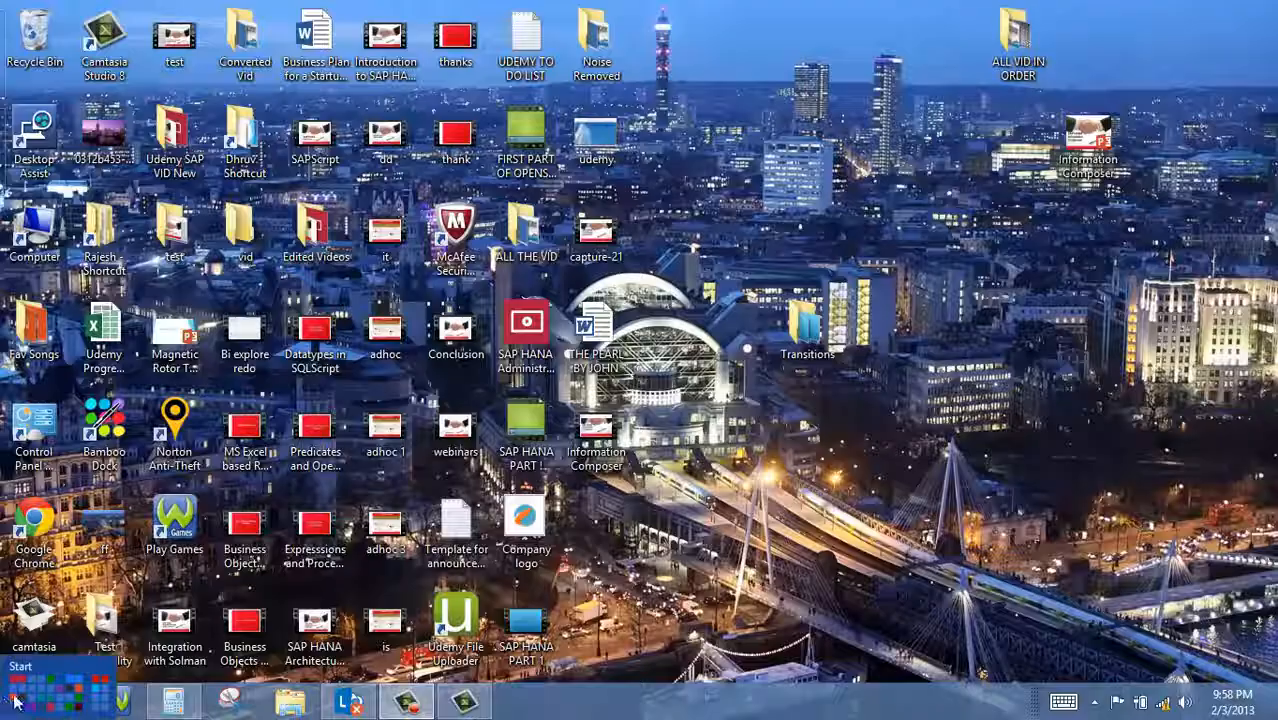
Open the Remote Desktop session and bring up the Internet Explorer window with the BI launch pad logon page
{"action": "left_click", "coordinate": [13, 703]}
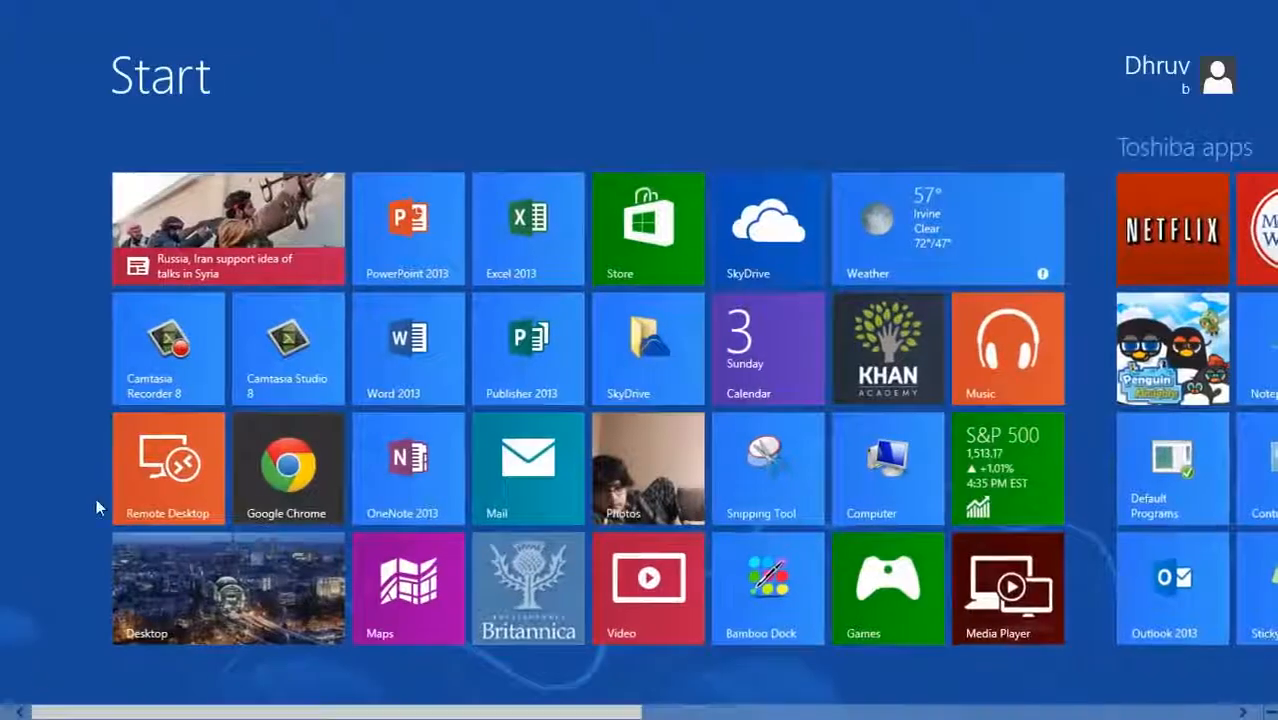
{"action": "left_click", "coordinate": [164, 466]}
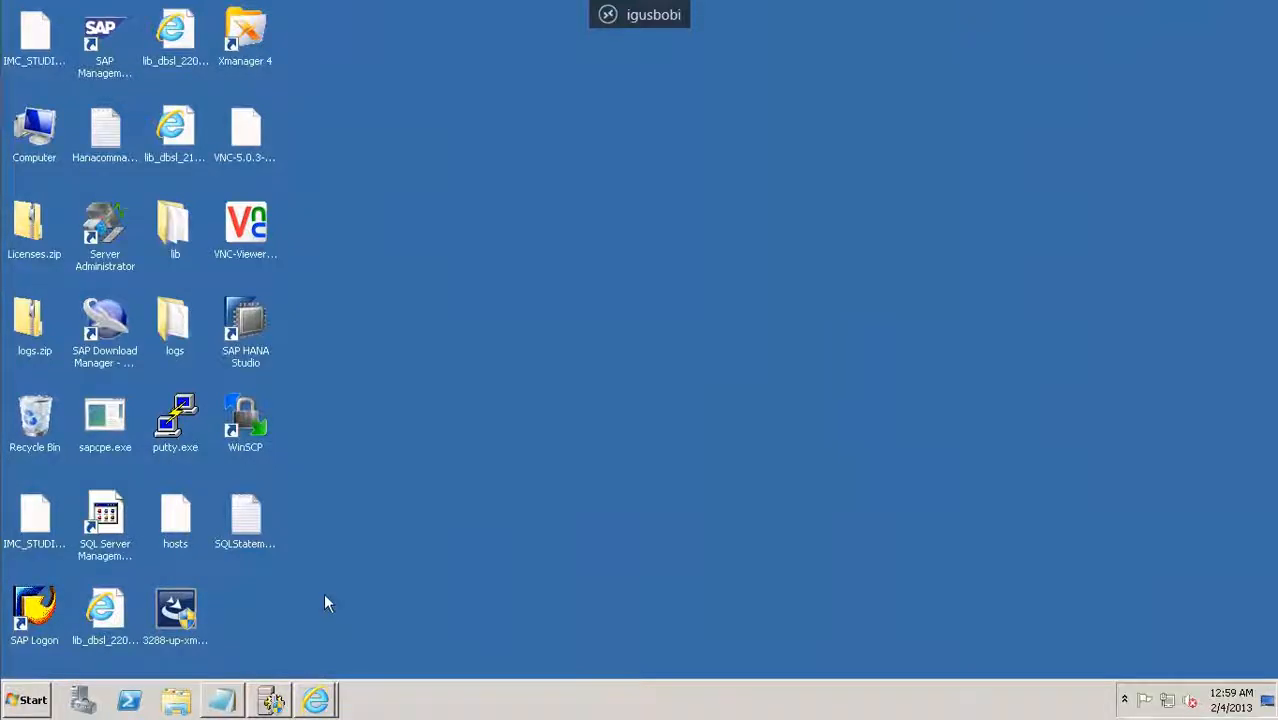
{"action": "left_click", "coordinate": [316, 704]}
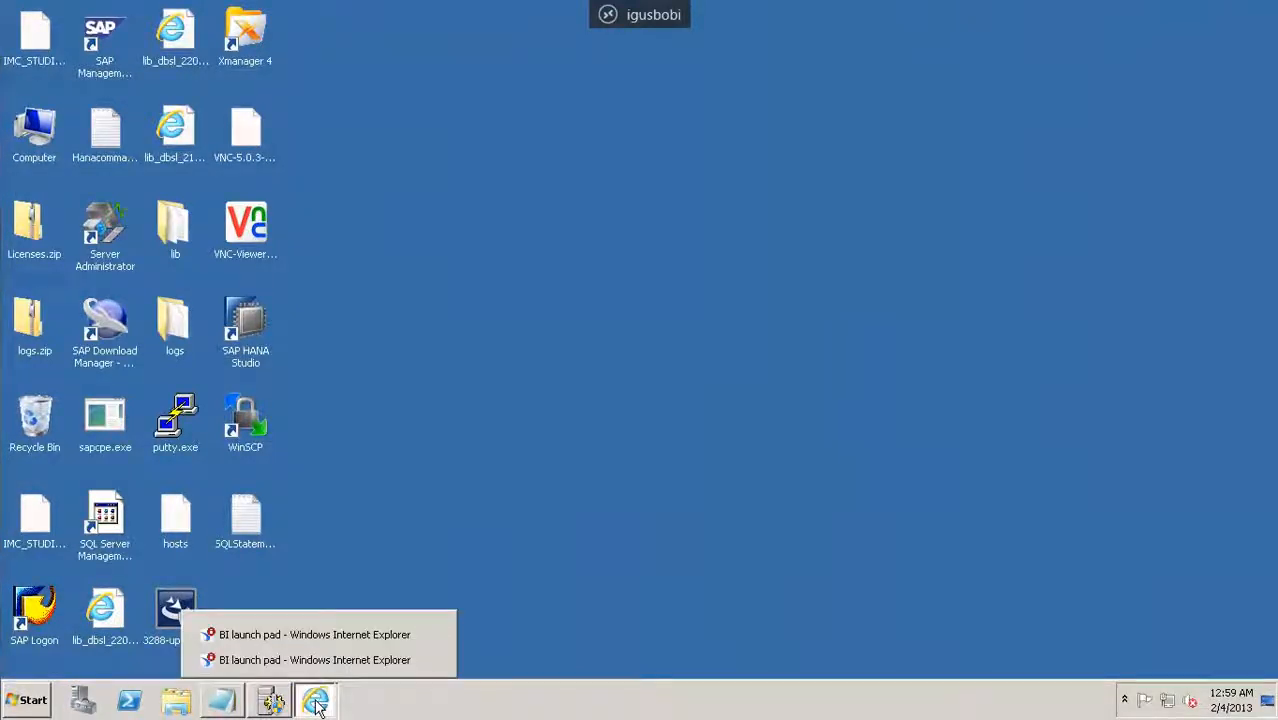
{"action": "left_click", "coordinate": [333, 650]}
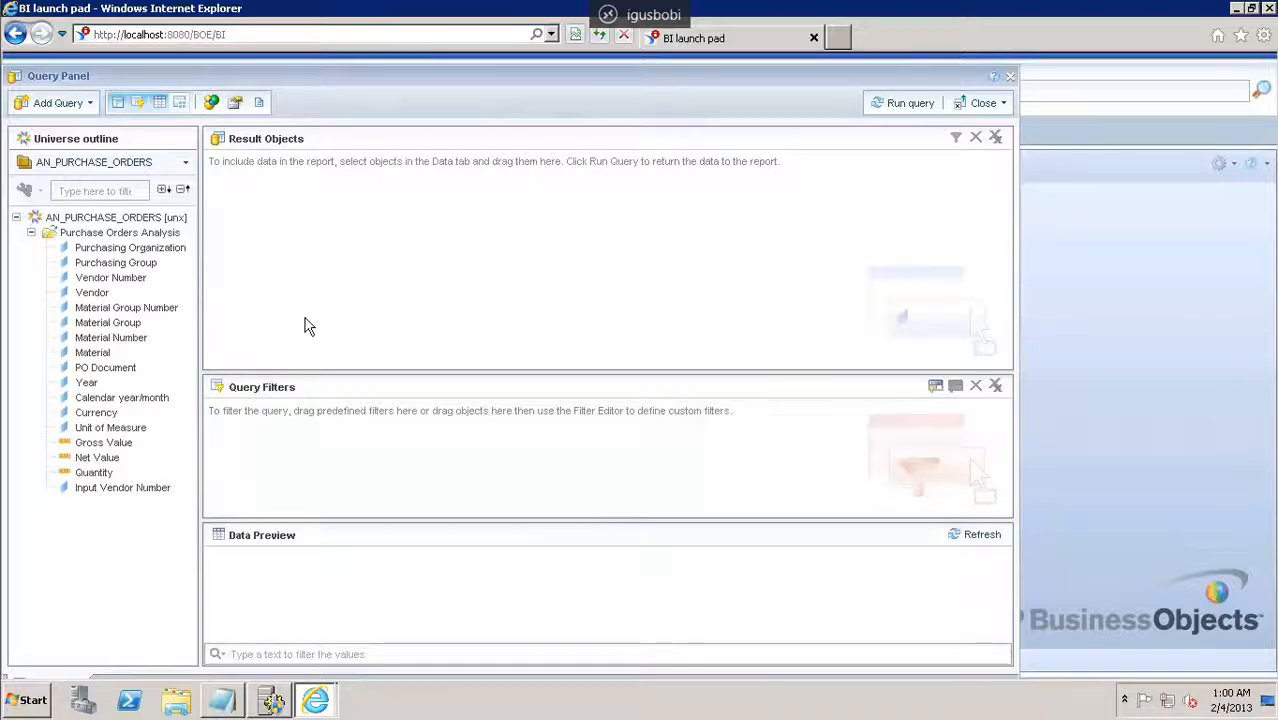
{"action": "mouse_move", "coordinate": [315, 700]}
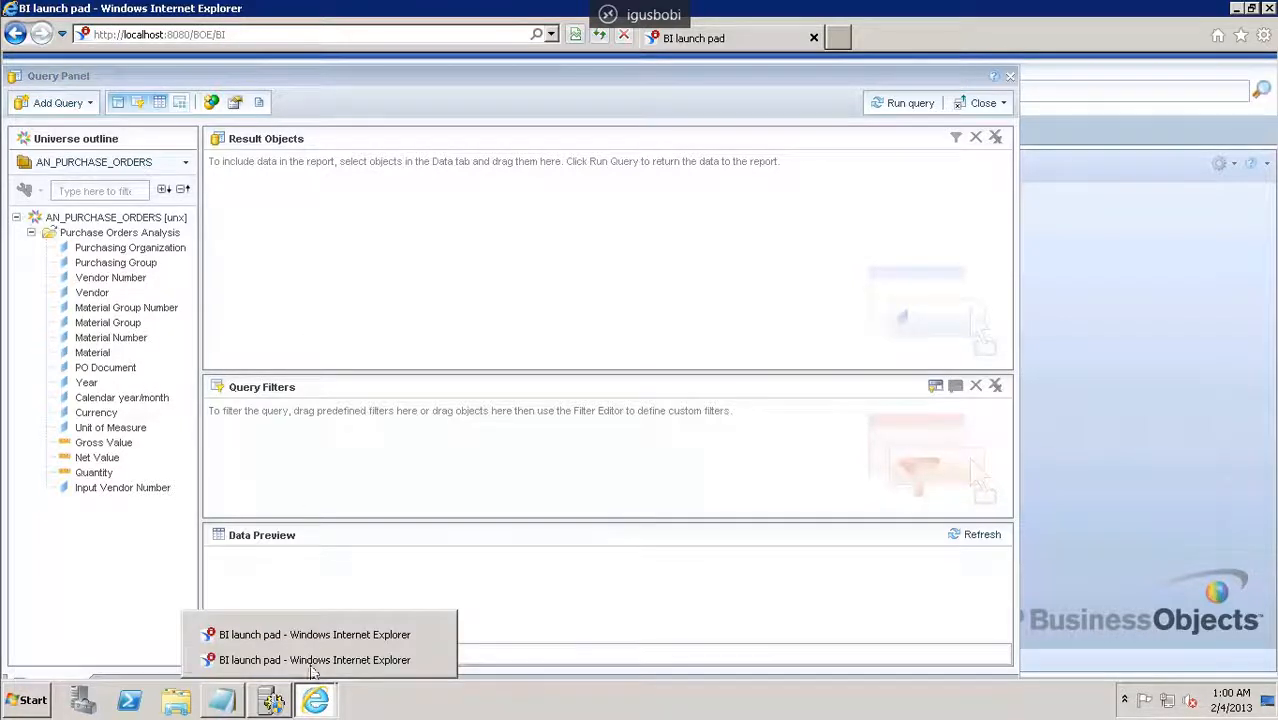
{"action": "left_click", "coordinate": [327, 640]}
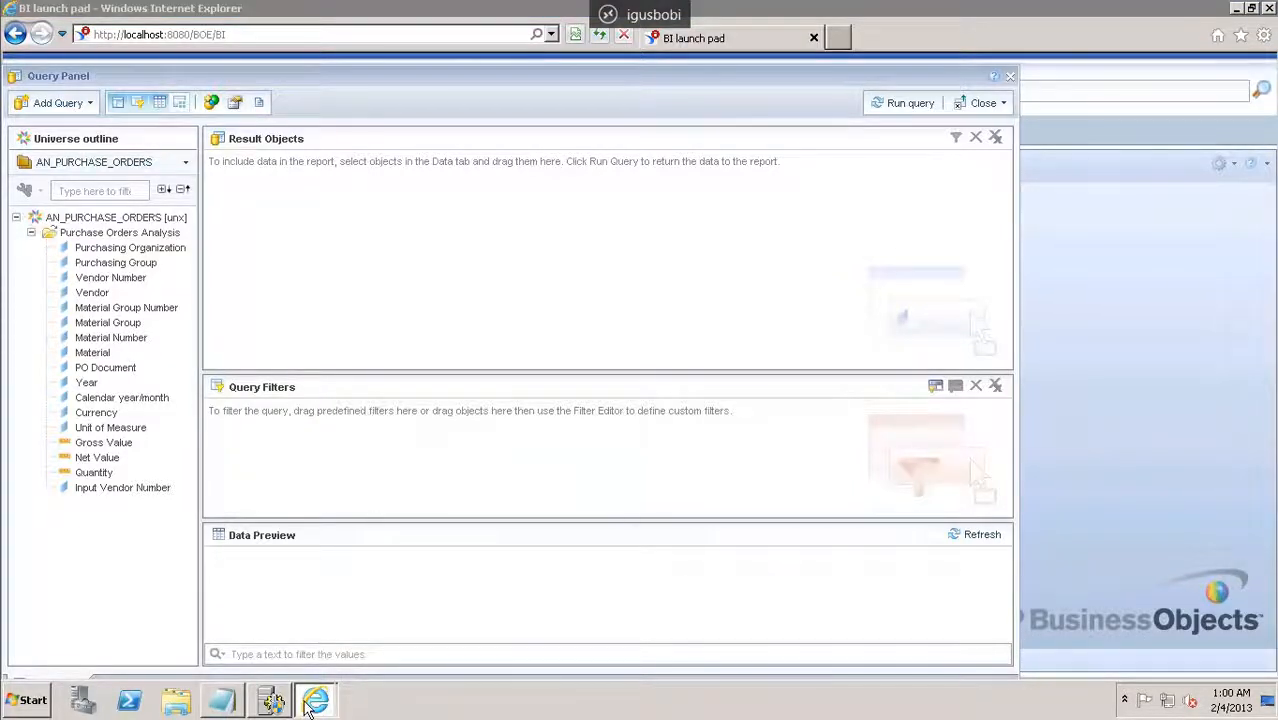
{"action": "mouse_move", "coordinate": [312, 700]}
{"action": "left_click", "coordinate": [315, 660]}
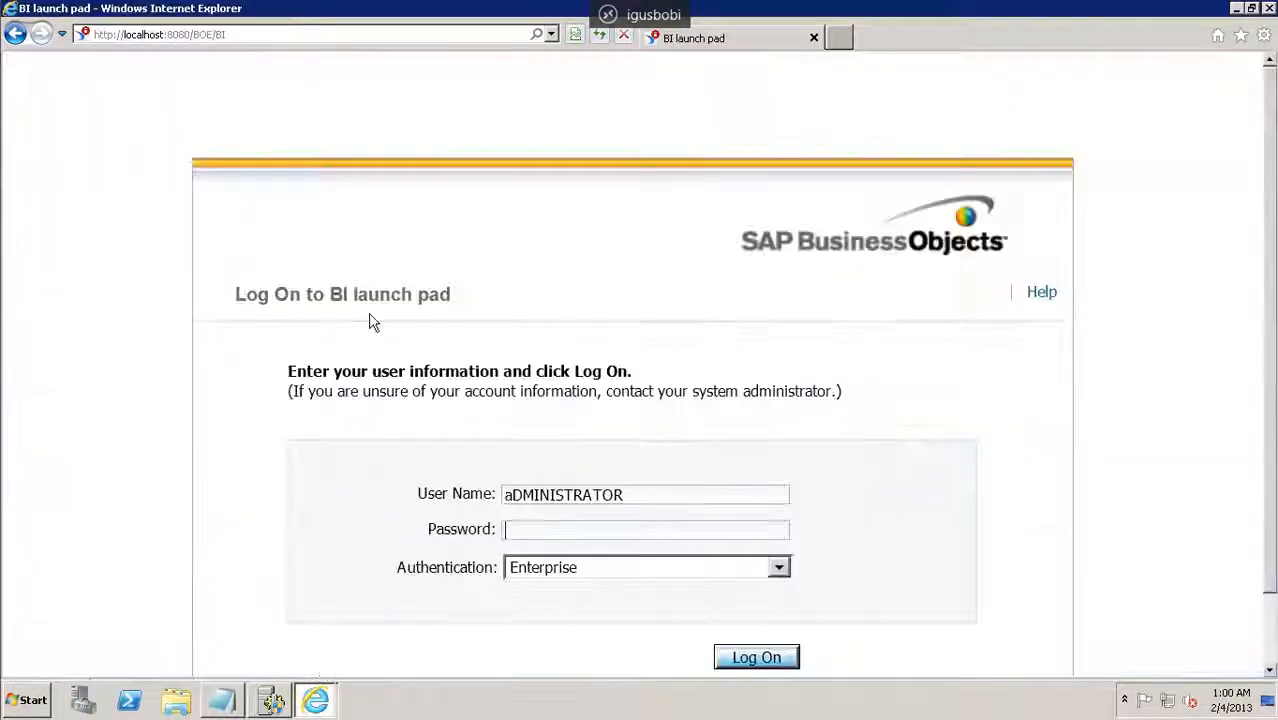
Log on to BI launch pad by entering the account password with Enterprise authentication
{"action": "left_click", "coordinate": [283, 37]}
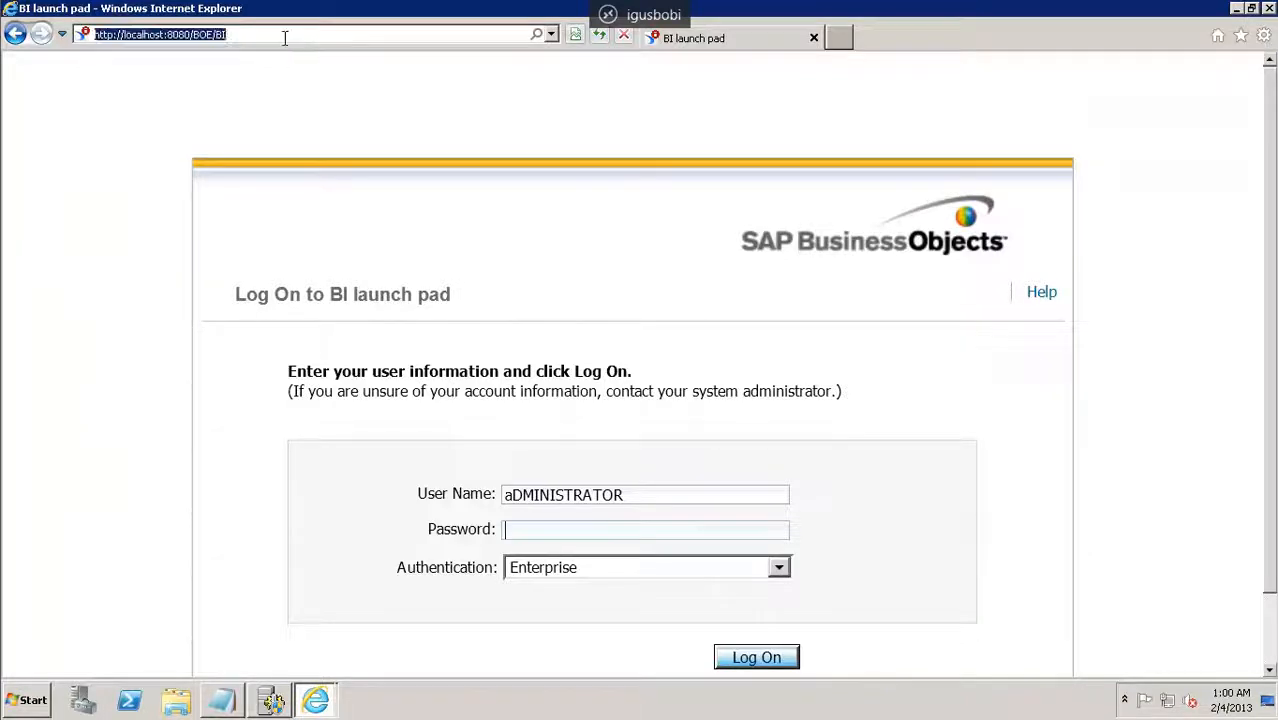
{"action": "left_click", "coordinate": [528, 531]}
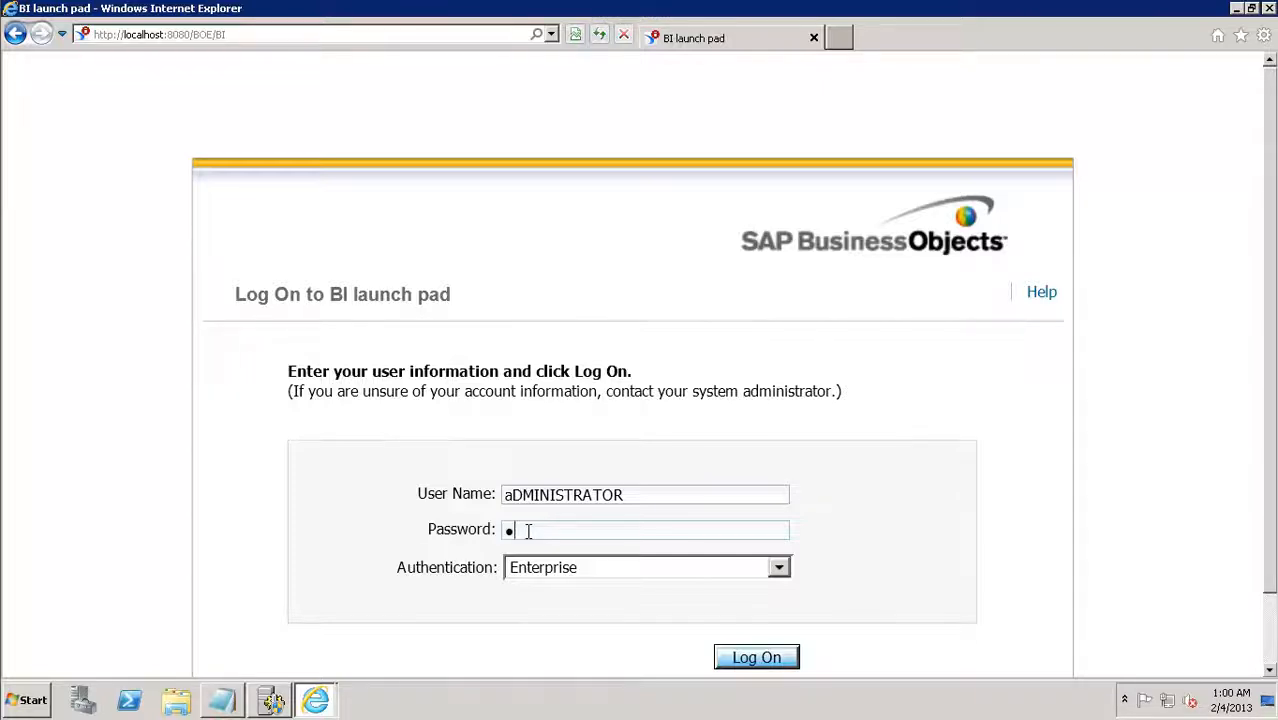
{"action": "type", "text": "••"}
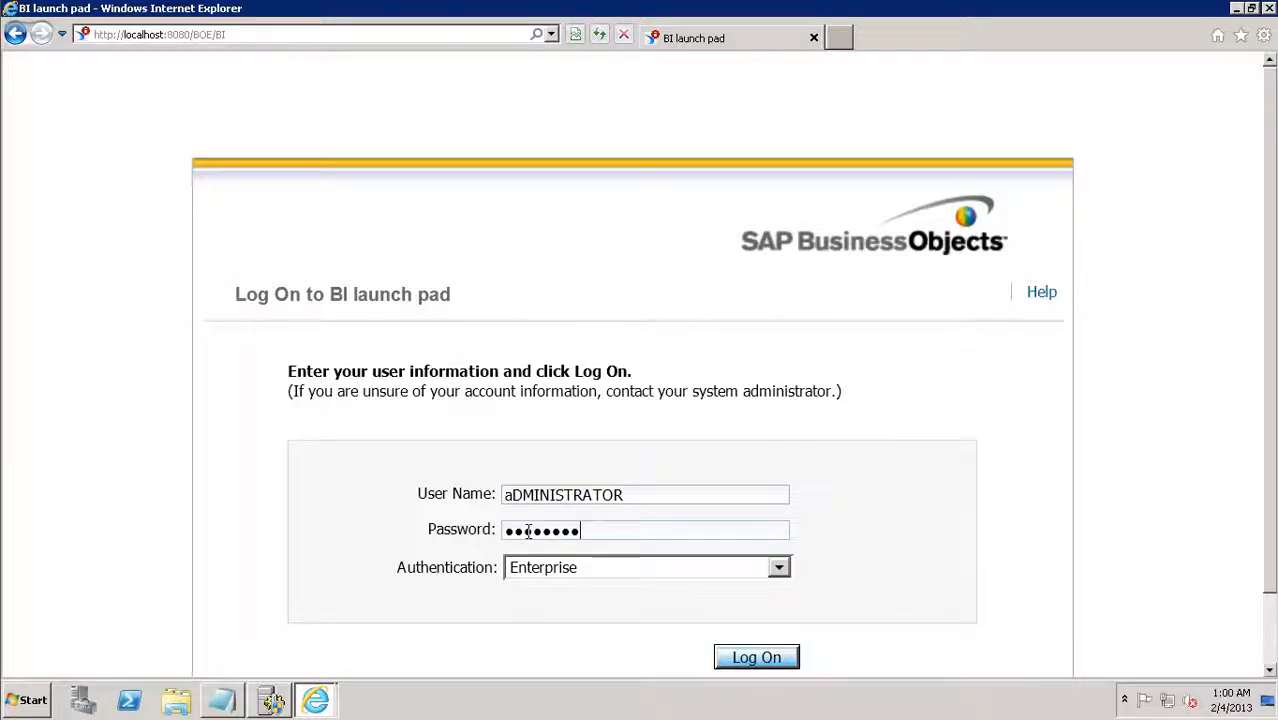
{"action": "left_click", "coordinate": [574, 574]}
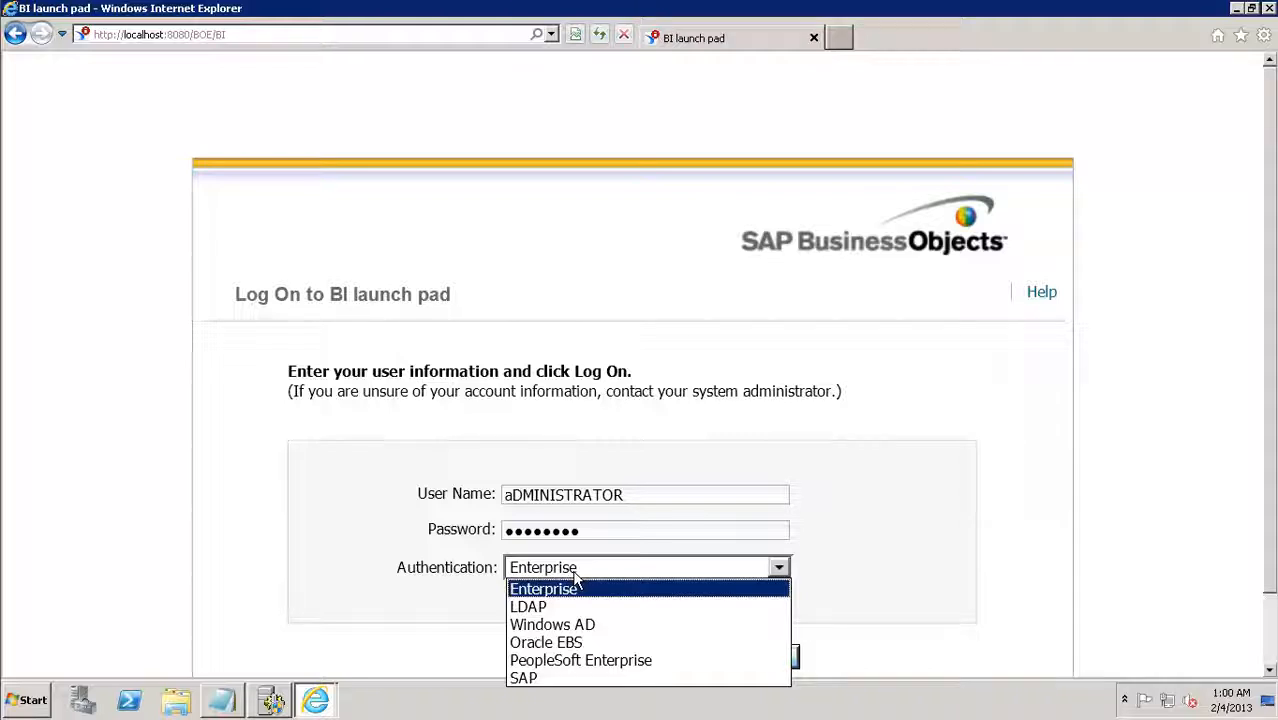
{"action": "left_click", "coordinate": [576, 582]}
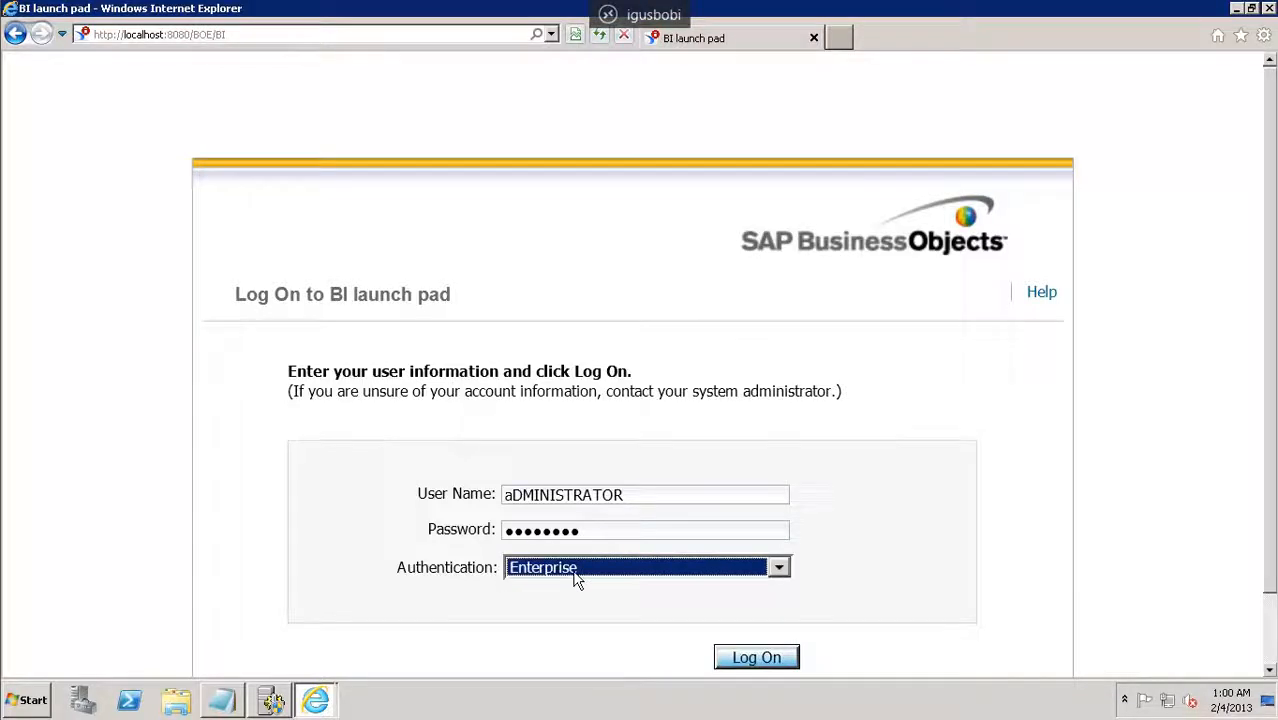
{"action": "left_click", "coordinate": [745, 659]}
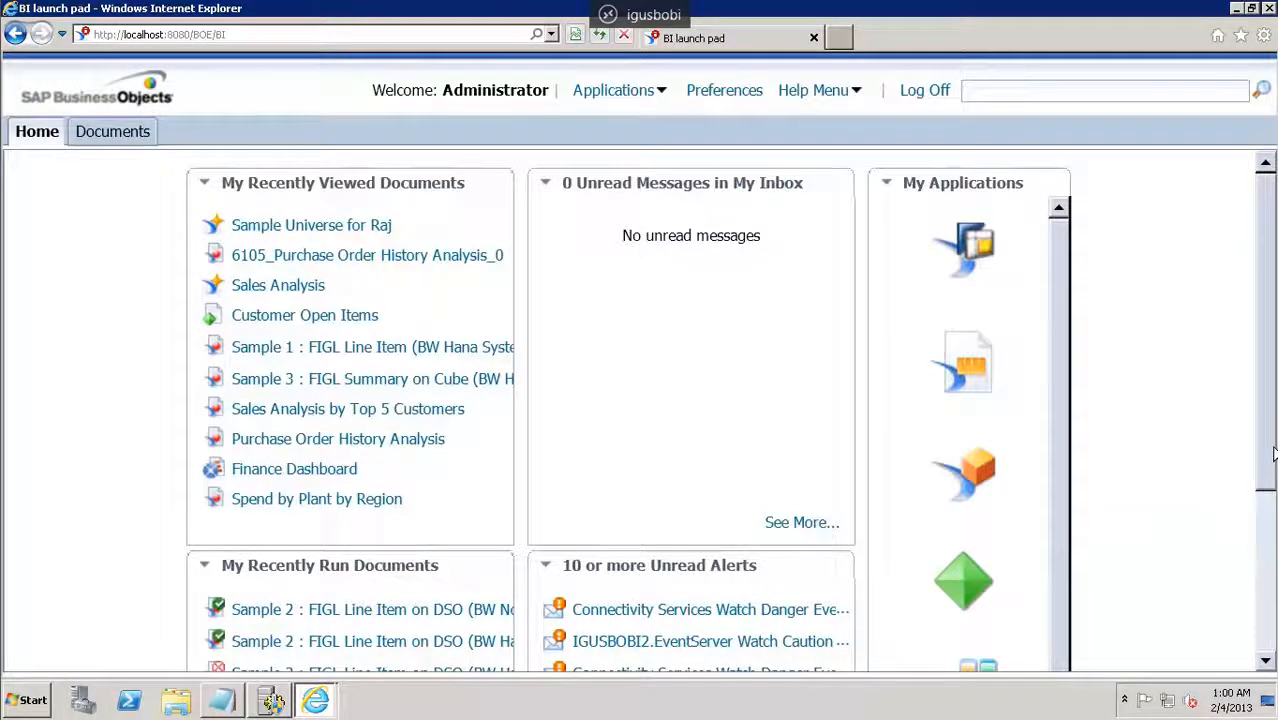
Launch the Web Intelligence Application from My Applications on the home page
{"action": "mouse_move", "coordinate": [1272, 455]}
{"action": "left_mouse_down"}
{"action": "mouse_move", "coordinate": [1270, 600]}
{"action": "mouse_move", "coordinate": [1271, 430]}
{"action": "left_mouse_up"}
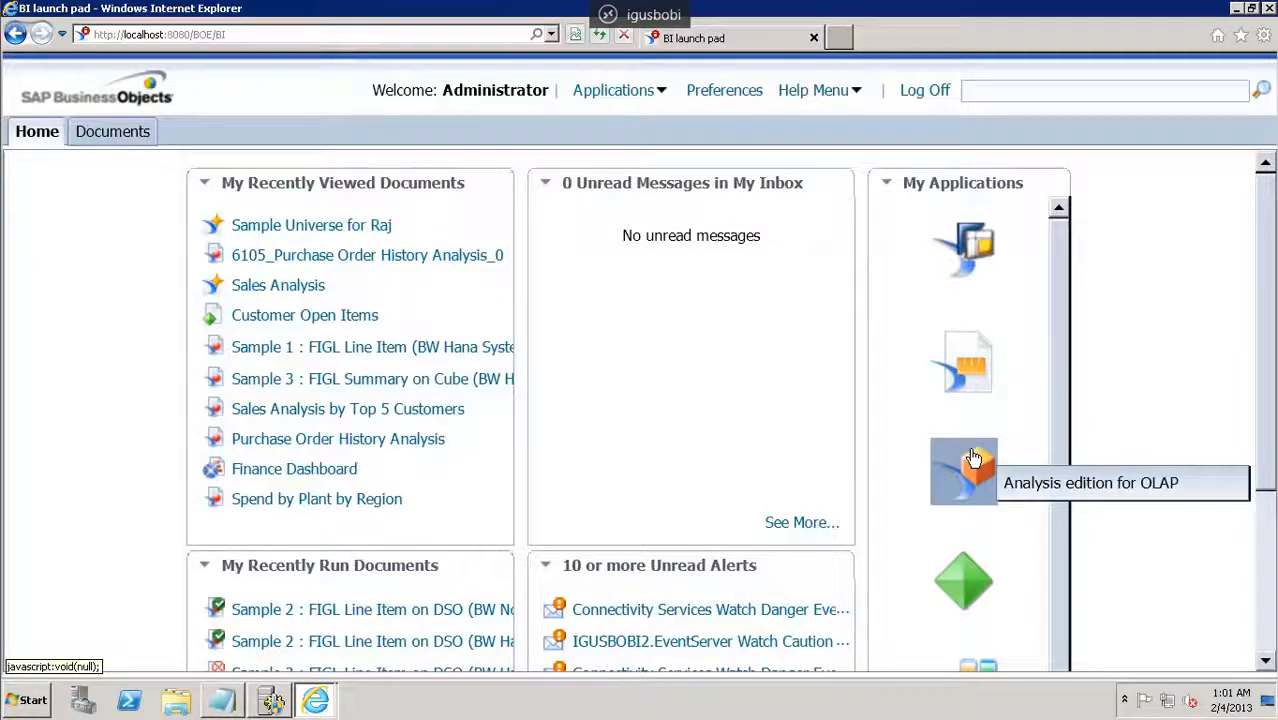
{"action": "scroll", "coordinate": [1066, 404], "scroll_direction": "down", "scroll_amount": 1}
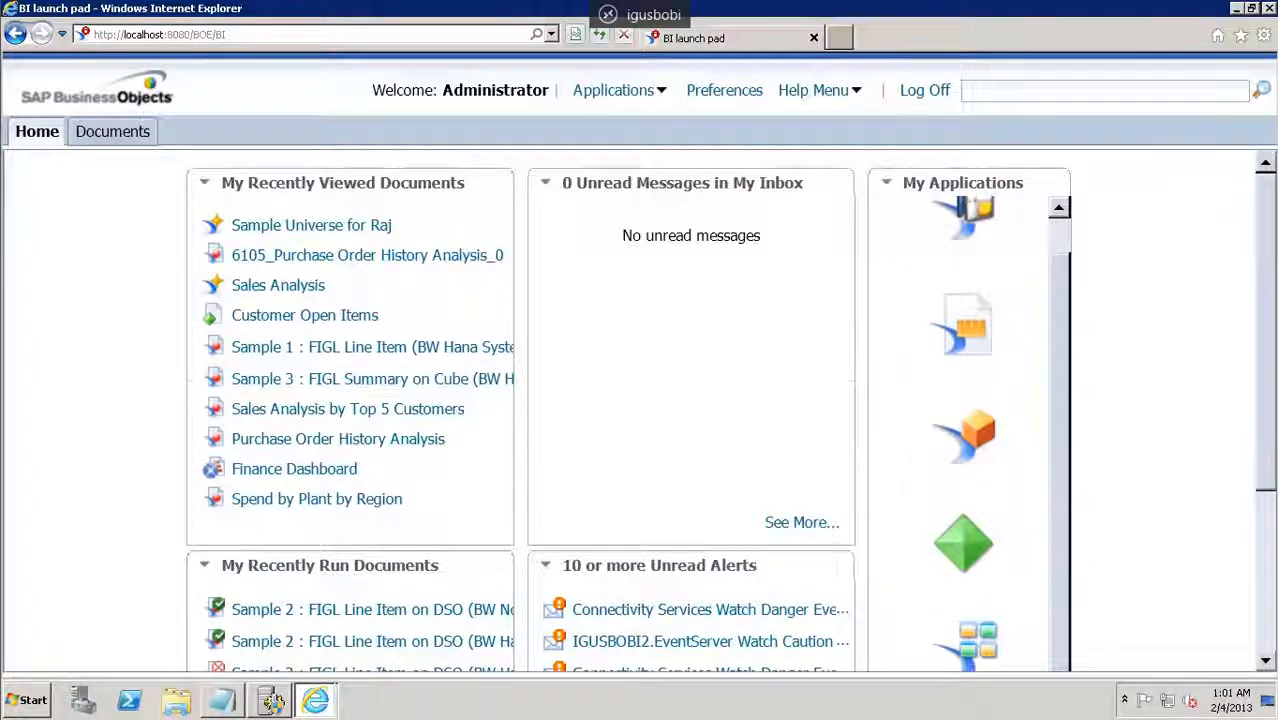
{"action": "scroll", "coordinate": [1266, 452], "scroll_direction": "down", "scroll_amount": 3}
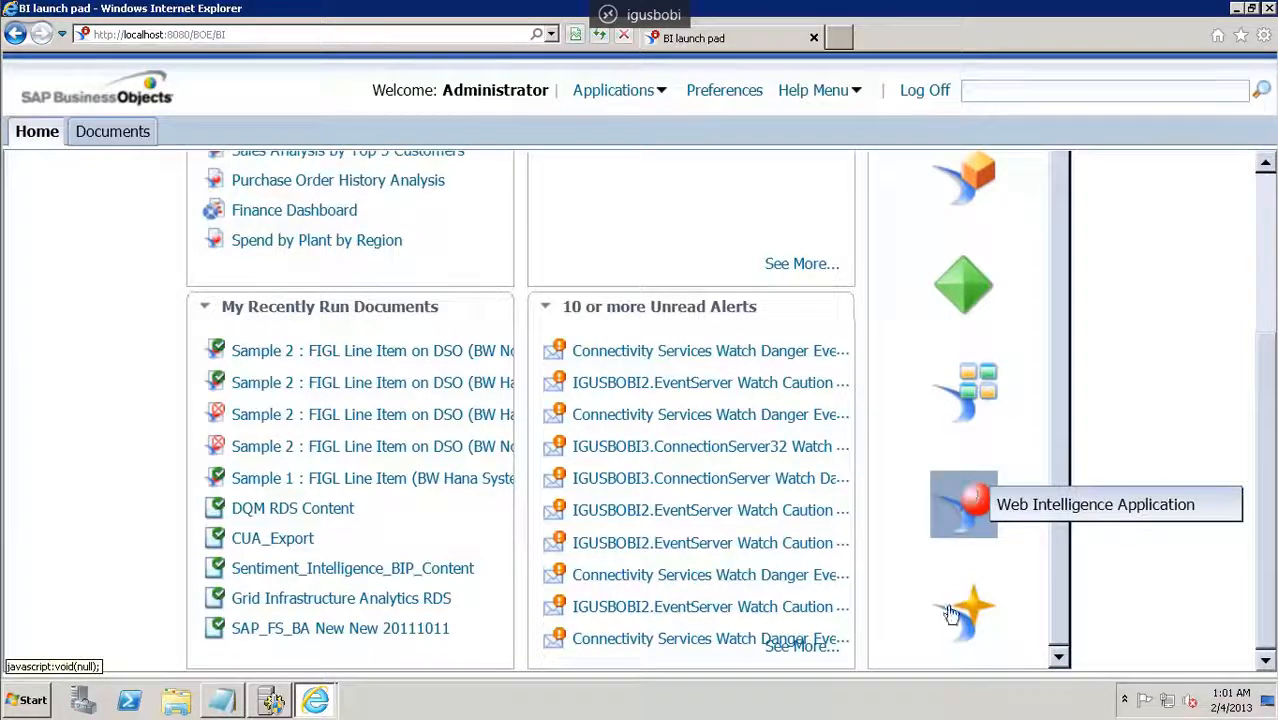
{"action": "left_click", "coordinate": [980, 522]}
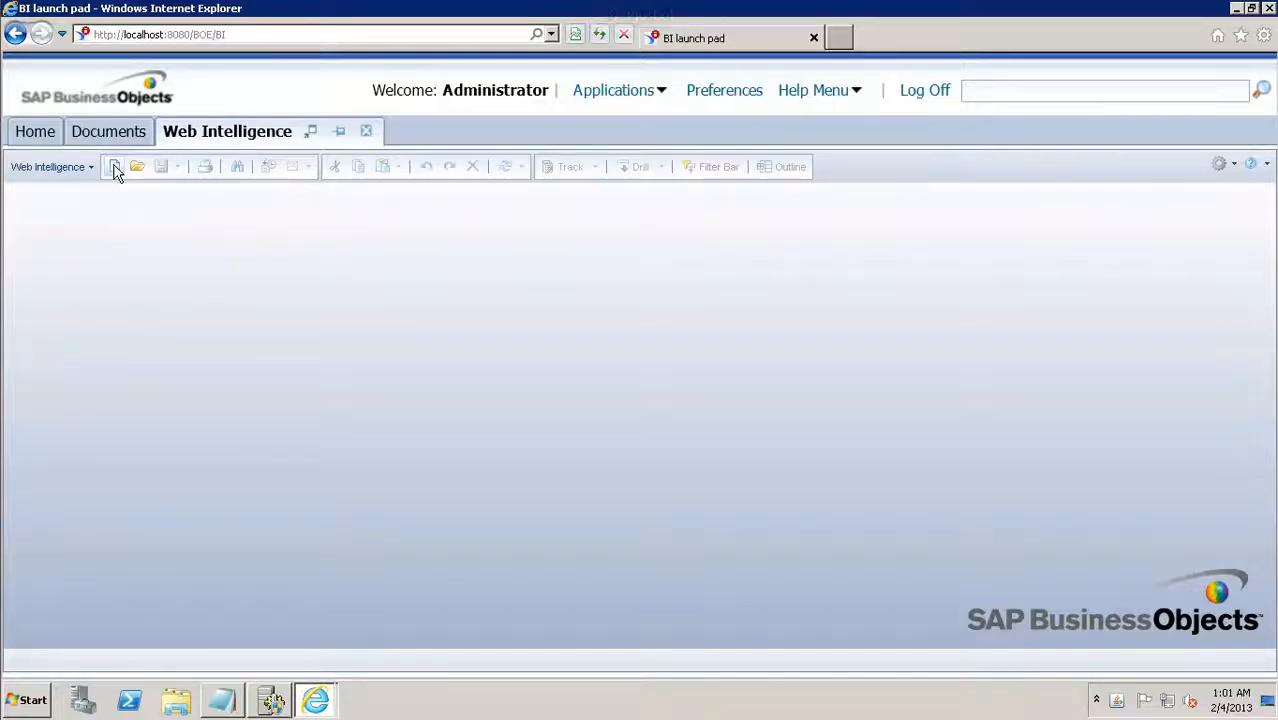
Create a new Web Intelligence document with the AN_PURCHASE_ORDERS.unx universe as its data source
{"action": "left_click", "coordinate": [115, 168]}
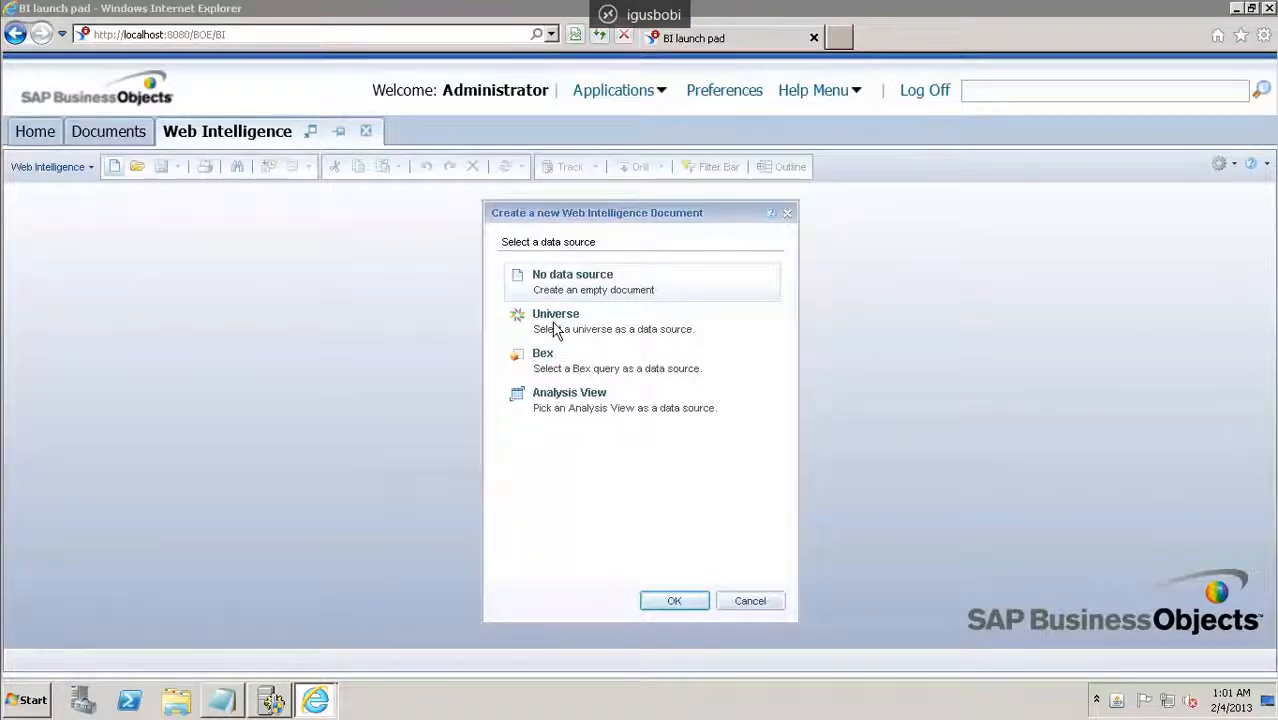
{"action": "left_click", "coordinate": [556, 331]}
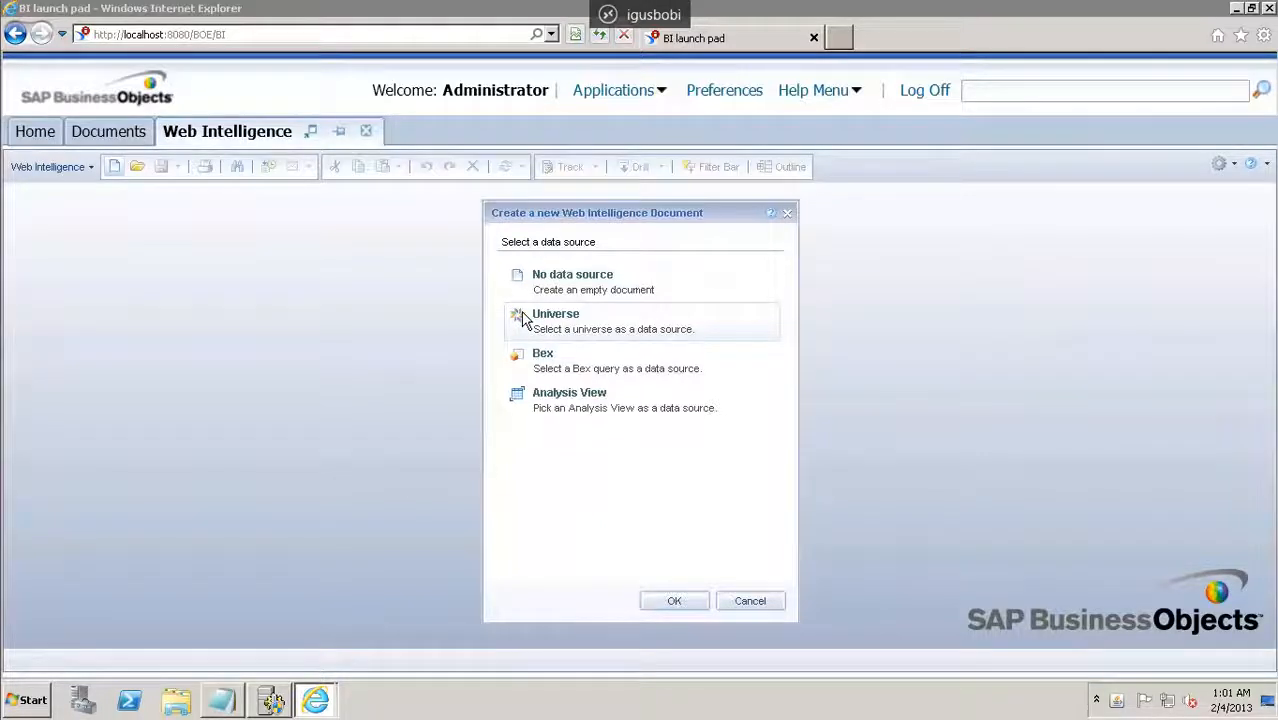
{"action": "left_click", "coordinate": [678, 603]}
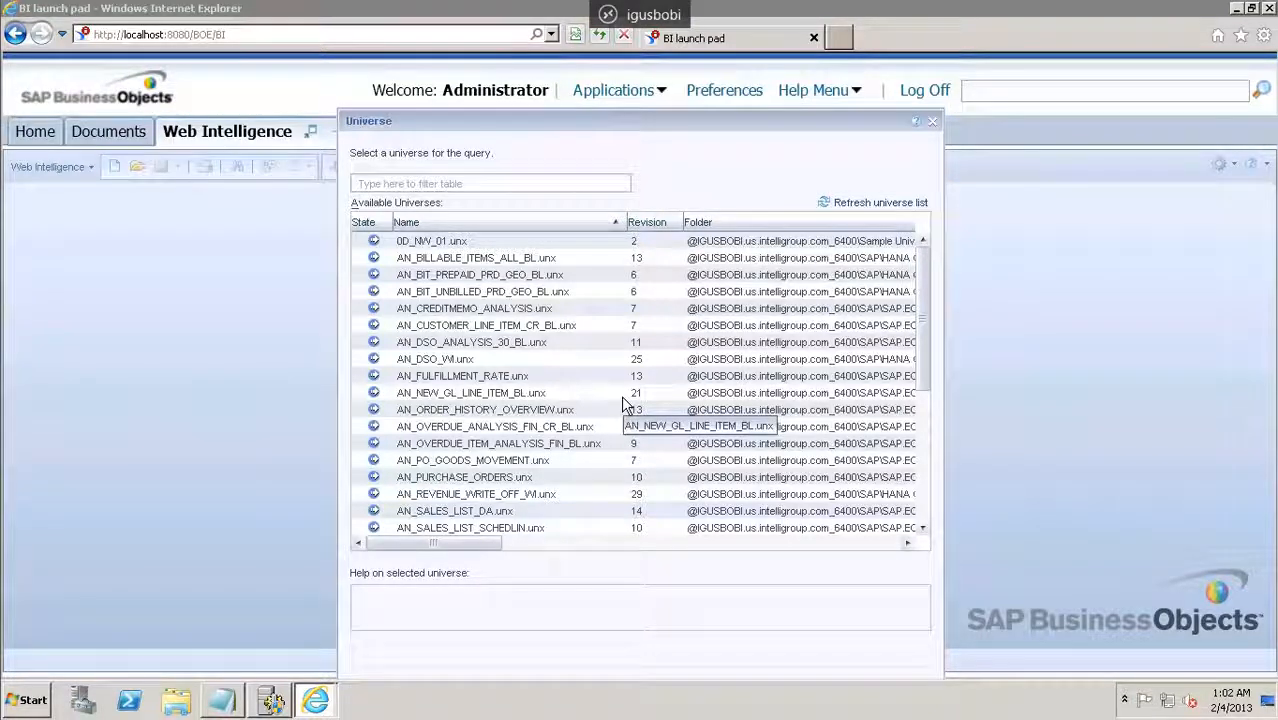
{"action": "double_click", "coordinate": [455, 479]}
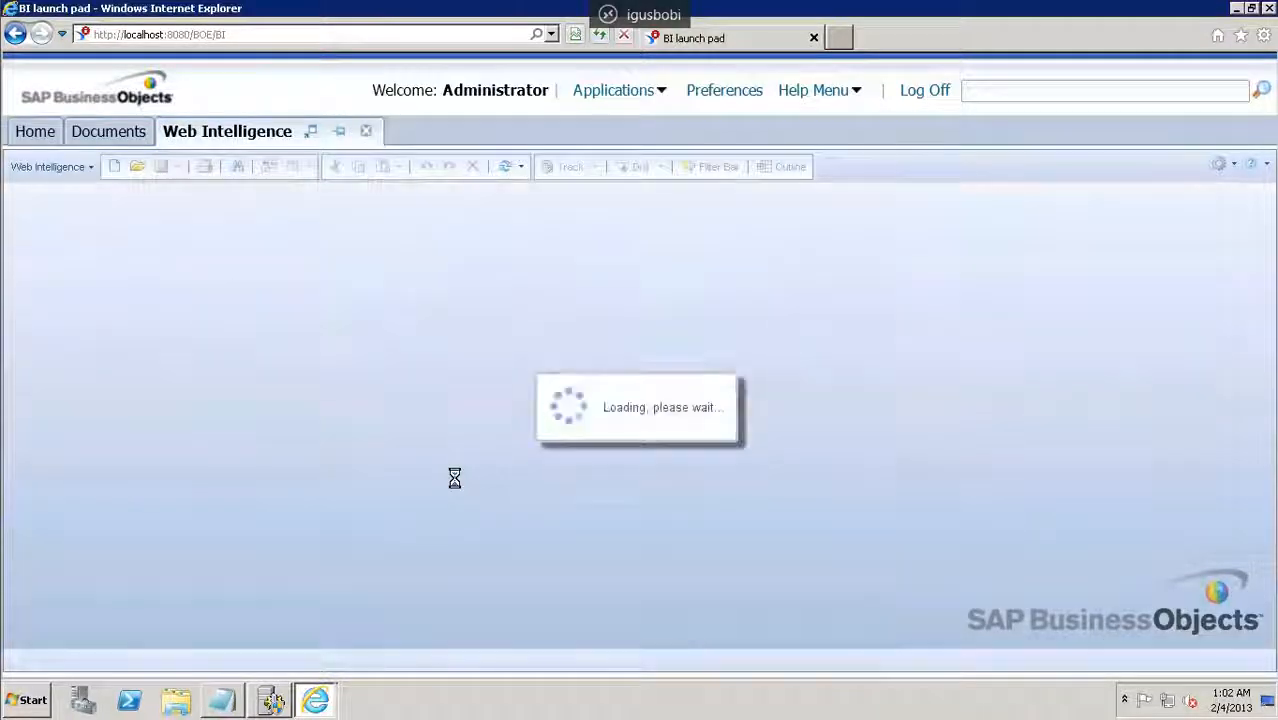
Switch to the other BI launch pad window, which has the Query Panel open for AN_PURCHASE_ORDERS
{"action": "left_click", "coordinate": [313, 703]}
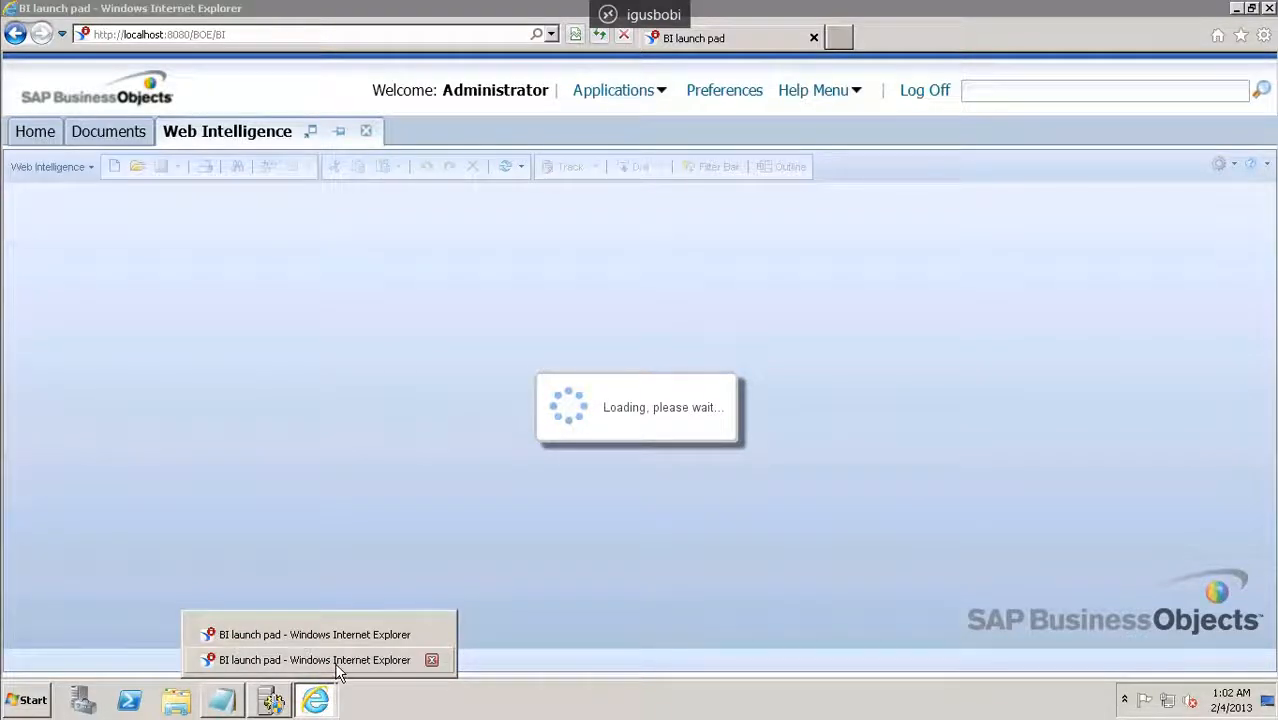
{"action": "left_click", "coordinate": [320, 660]}
{"action": "left_click", "coordinate": [316, 700]}
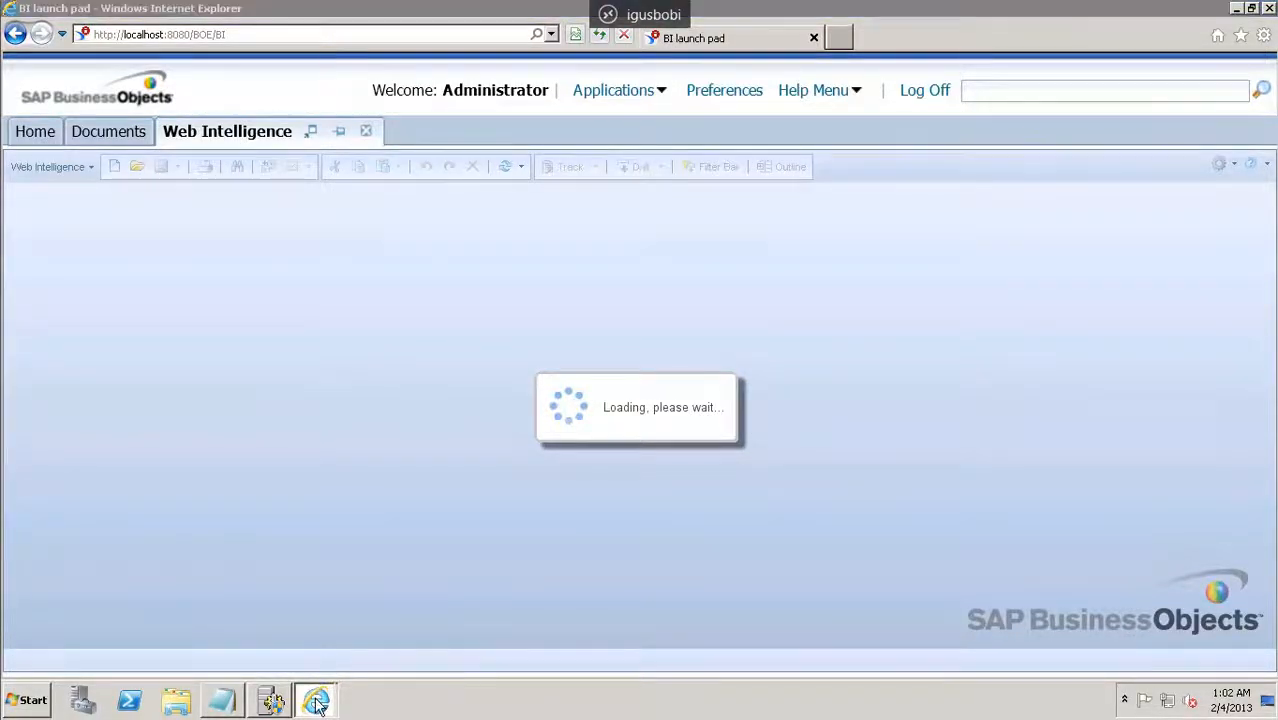
{"action": "left_click", "coordinate": [339, 640]}
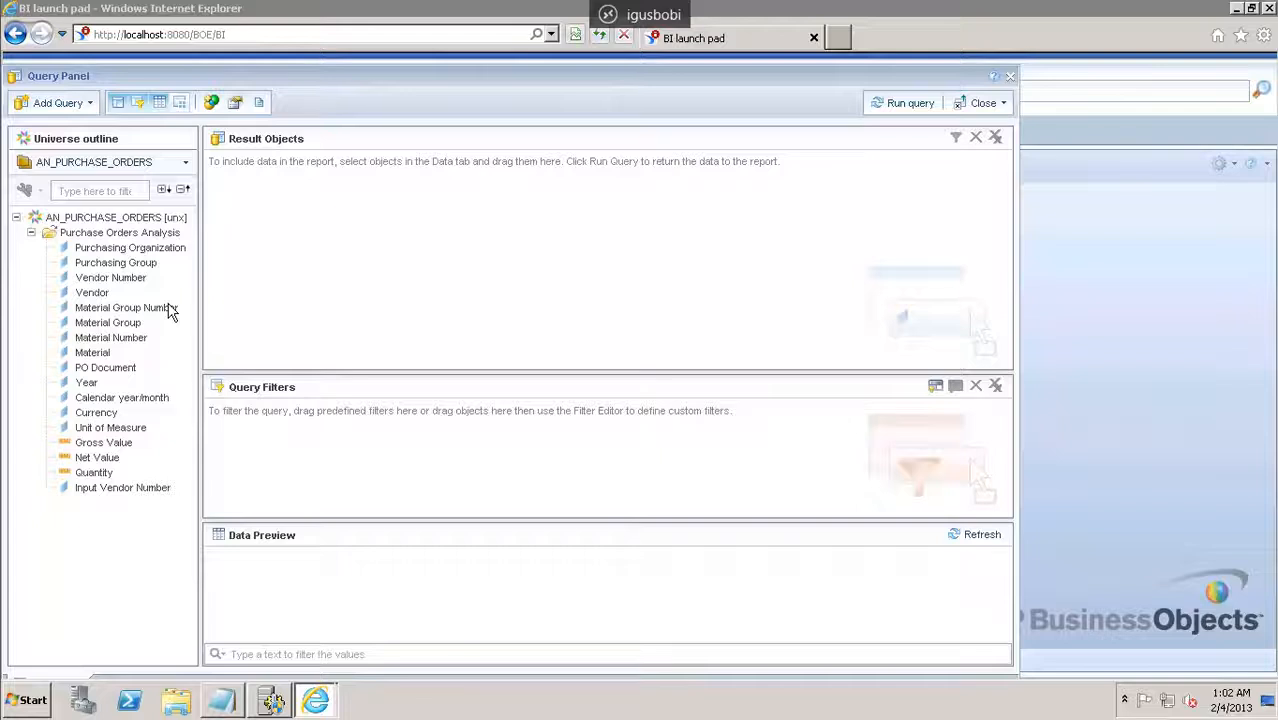
Add the Year, Currency, Unit of Measure, Vendor and Purchasing Group dimensions to the query's result objects
{"action": "left_click", "coordinate": [128, 249]}
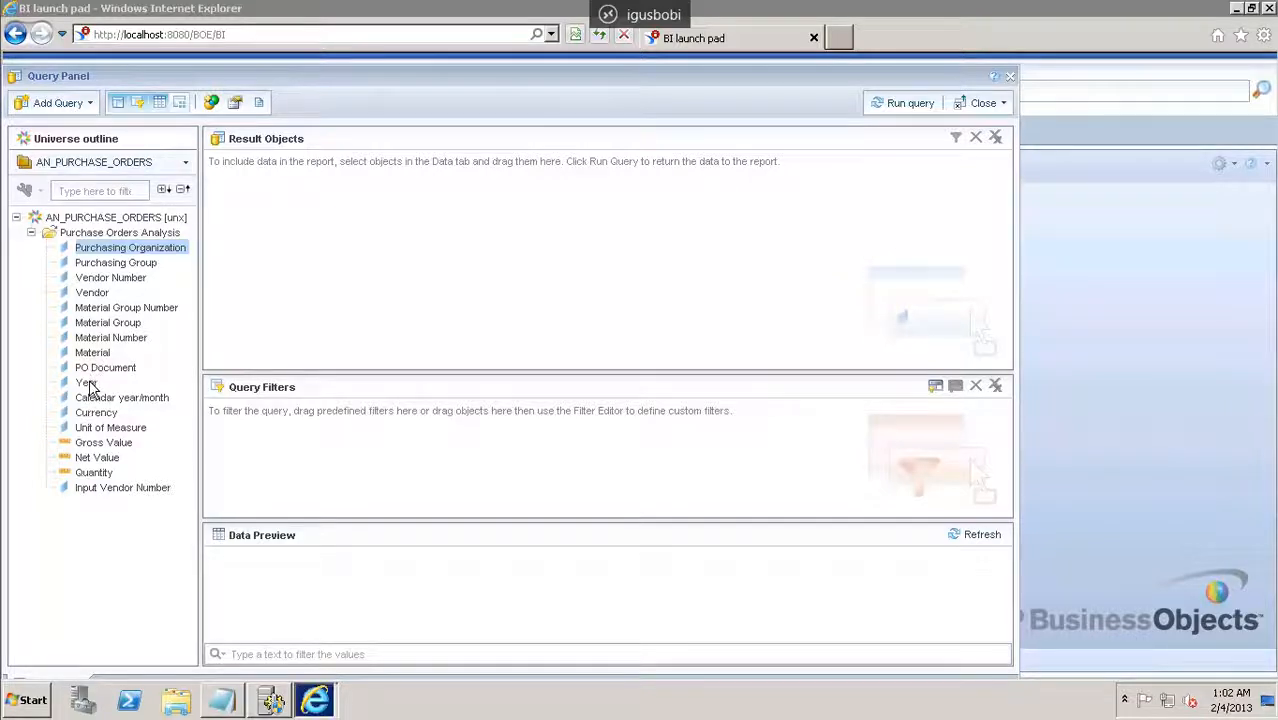
{"action": "left_click_drag", "start_coordinate": [88, 385], "coordinate": [247, 249]}
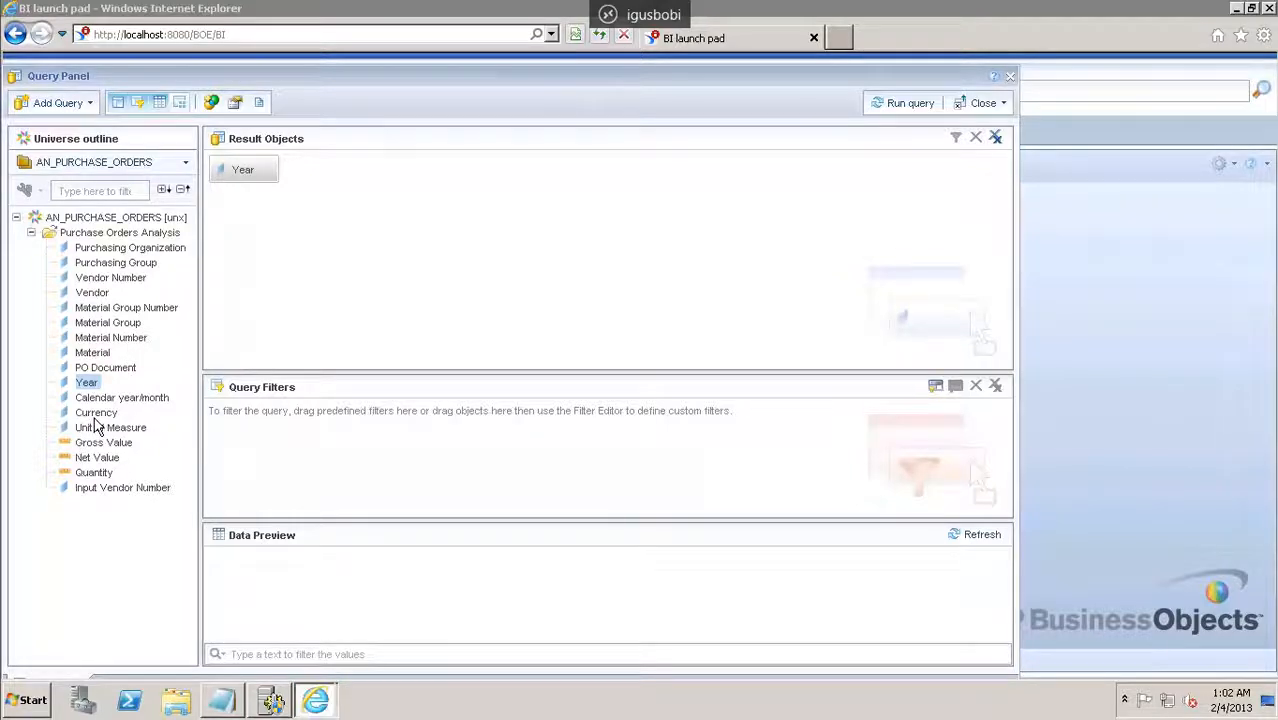
{"action": "left_click_drag", "start_coordinate": [98, 412], "coordinate": [310, 271]}
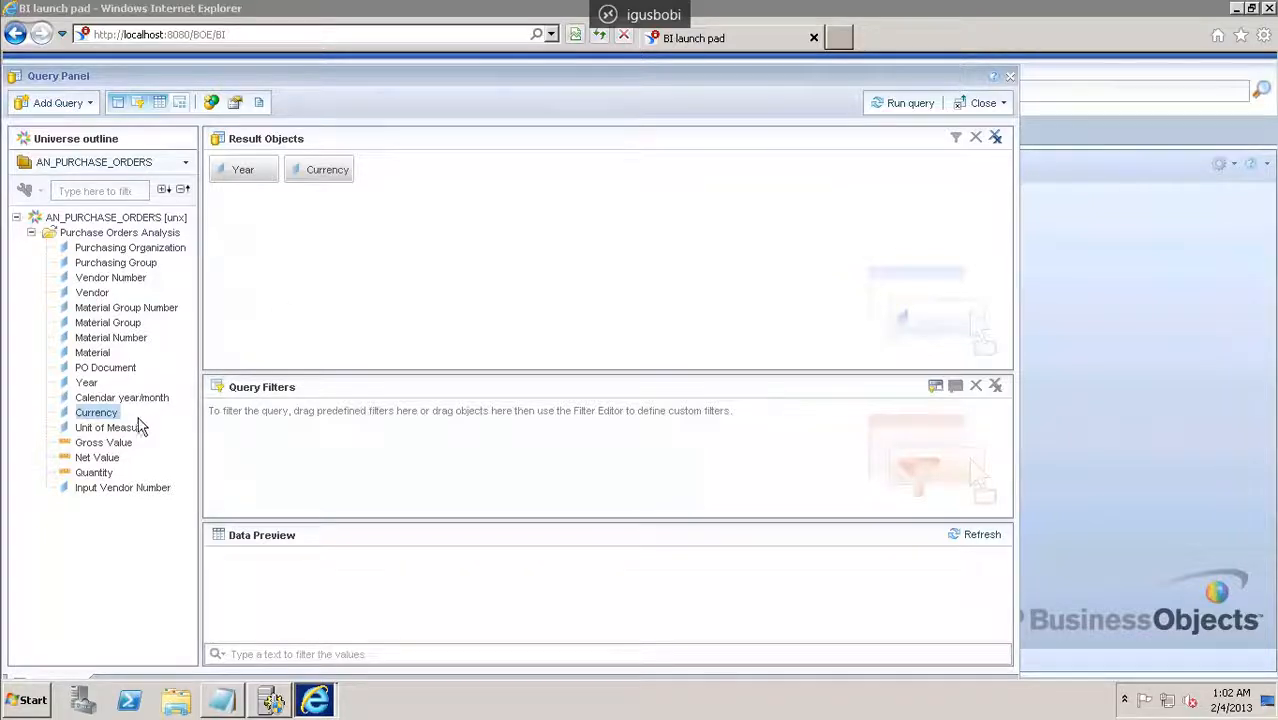
{"action": "left_click_drag", "start_coordinate": [138, 432], "coordinate": [415, 271]}
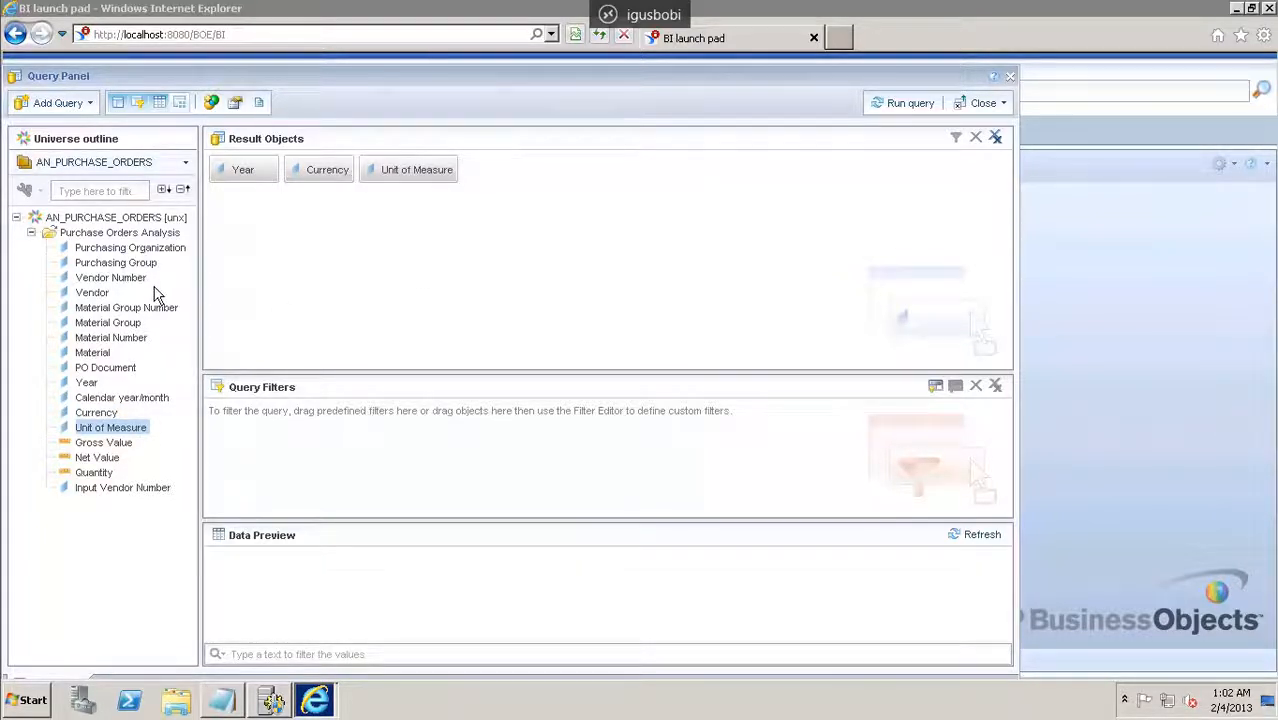
{"action": "left_click", "coordinate": [105, 294]}
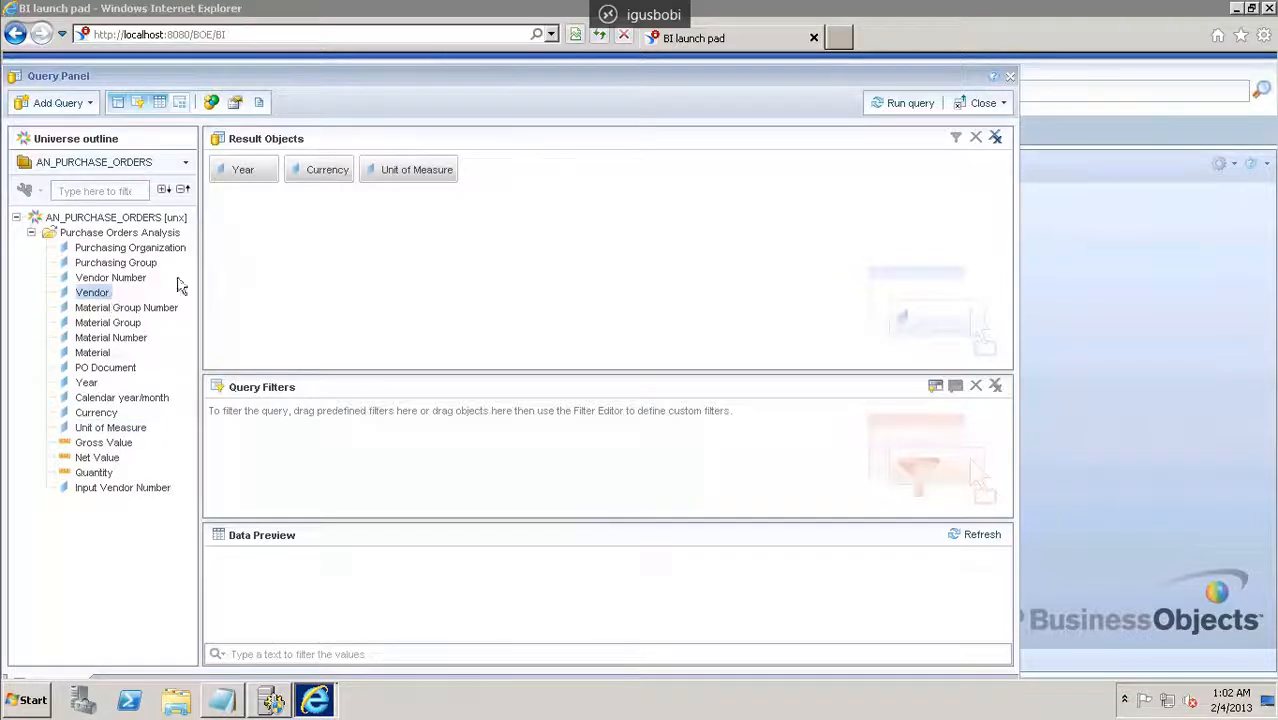
{"action": "left_click_drag", "start_coordinate": [180, 286], "coordinate": [314, 271]}
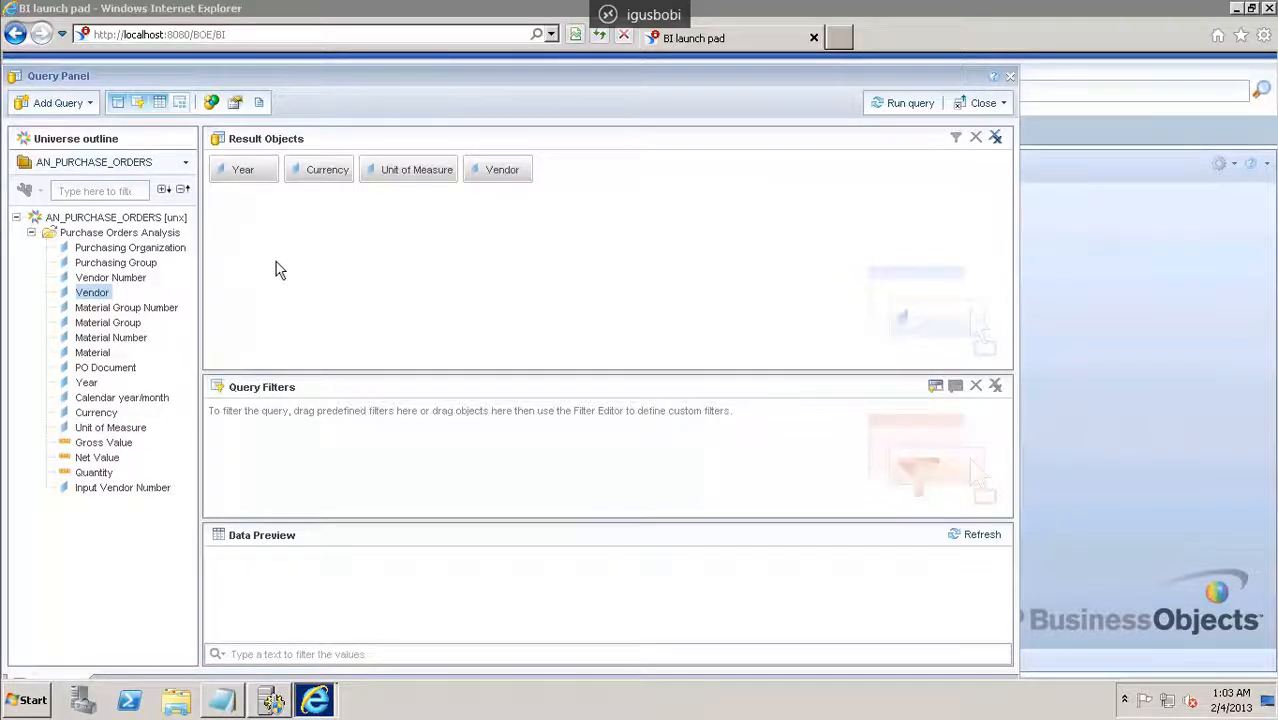
{"action": "left_click_drag", "start_coordinate": [140, 264], "coordinate": [337, 250]}
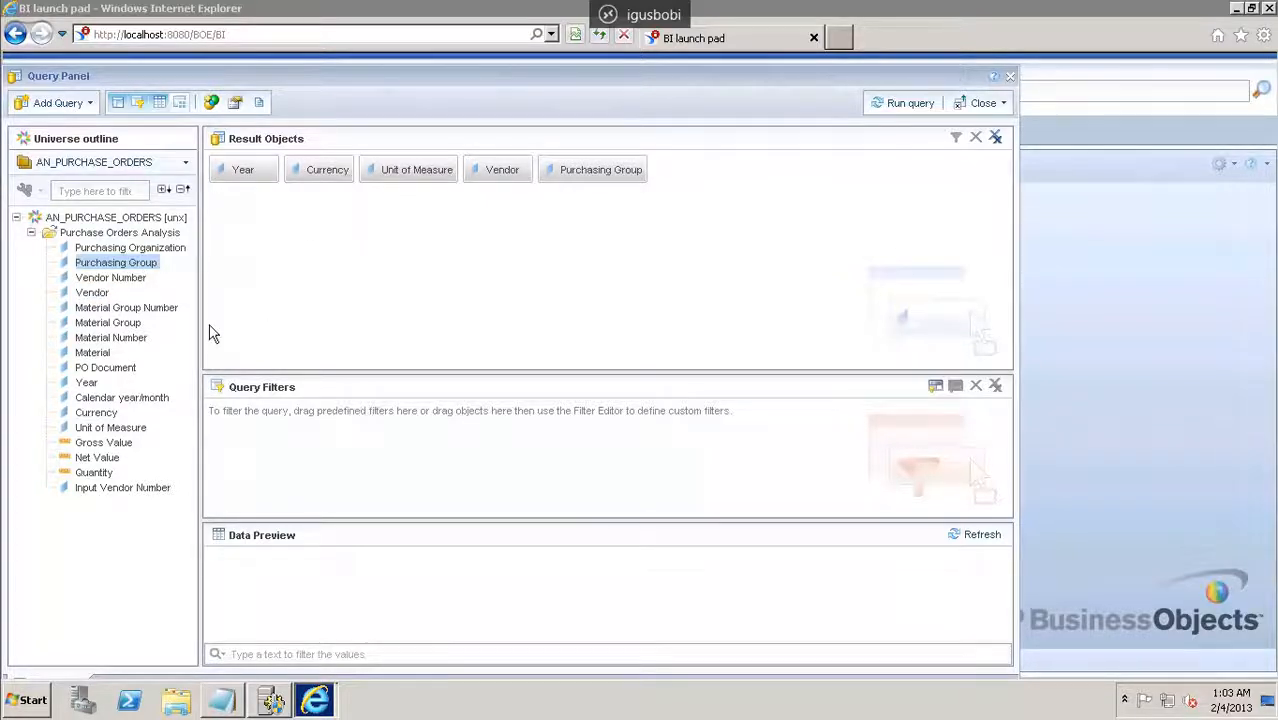
Add the Gross Value, Net Value and Quantity measures to the query's result objects
{"action": "left_click", "coordinate": [120, 444]}
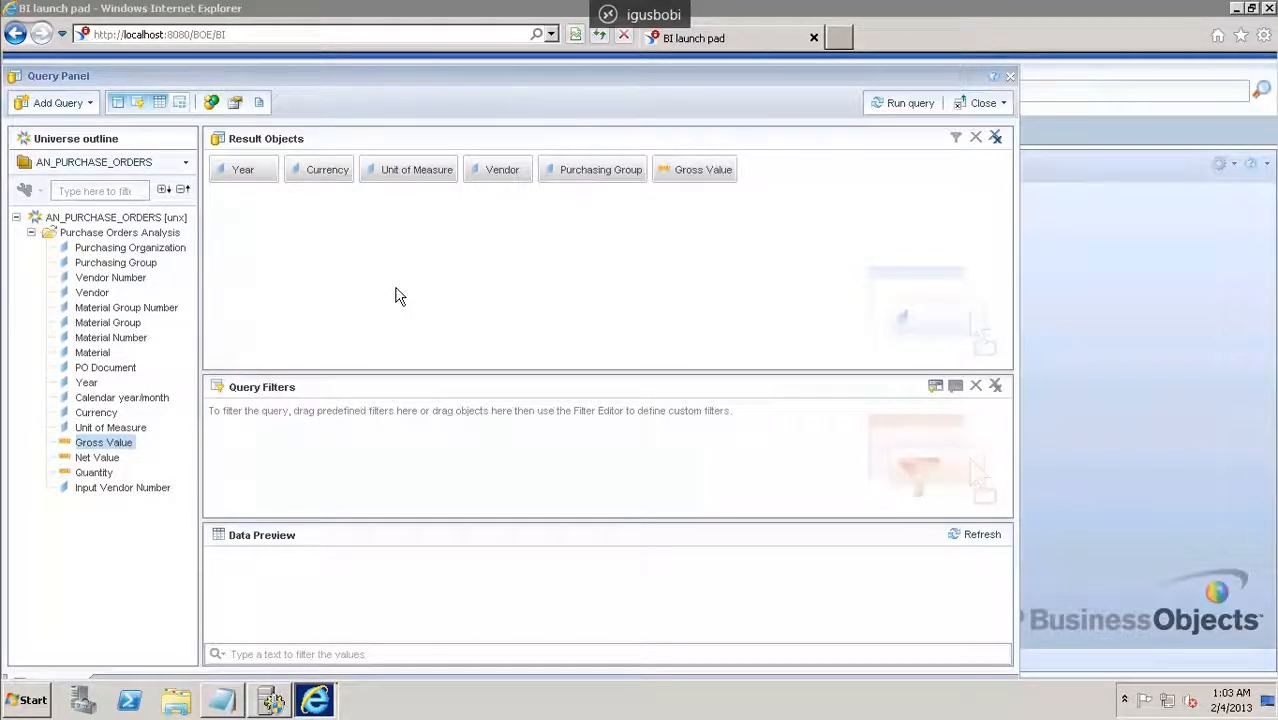
{"action": "left_click_drag", "start_coordinate": [113, 457], "coordinate": [408, 305]}
{"action": "left_click_drag", "start_coordinate": [110, 476], "coordinate": [450, 266]}
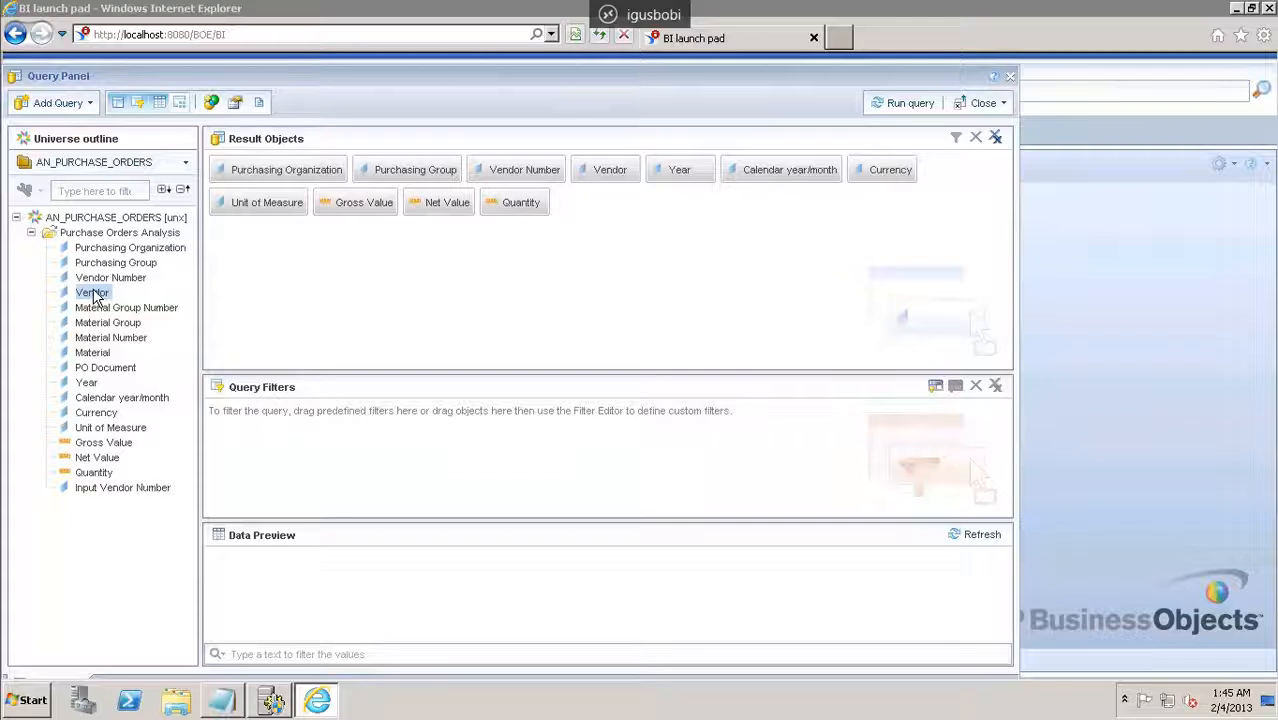
Add a Vendor query filter using the In list operator and open the list of values for it
{"action": "left_click_drag", "start_coordinate": [97, 297], "coordinate": [258, 432]}
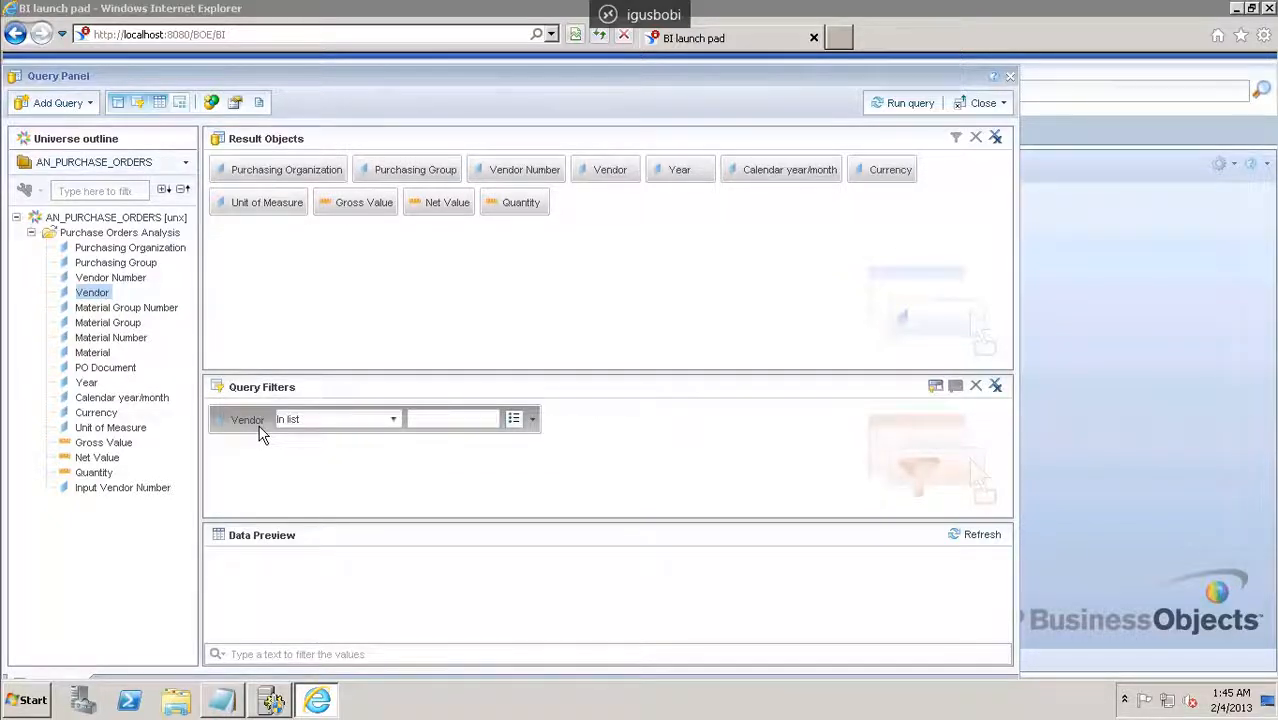
{"action": "left_click", "coordinate": [395, 420]}
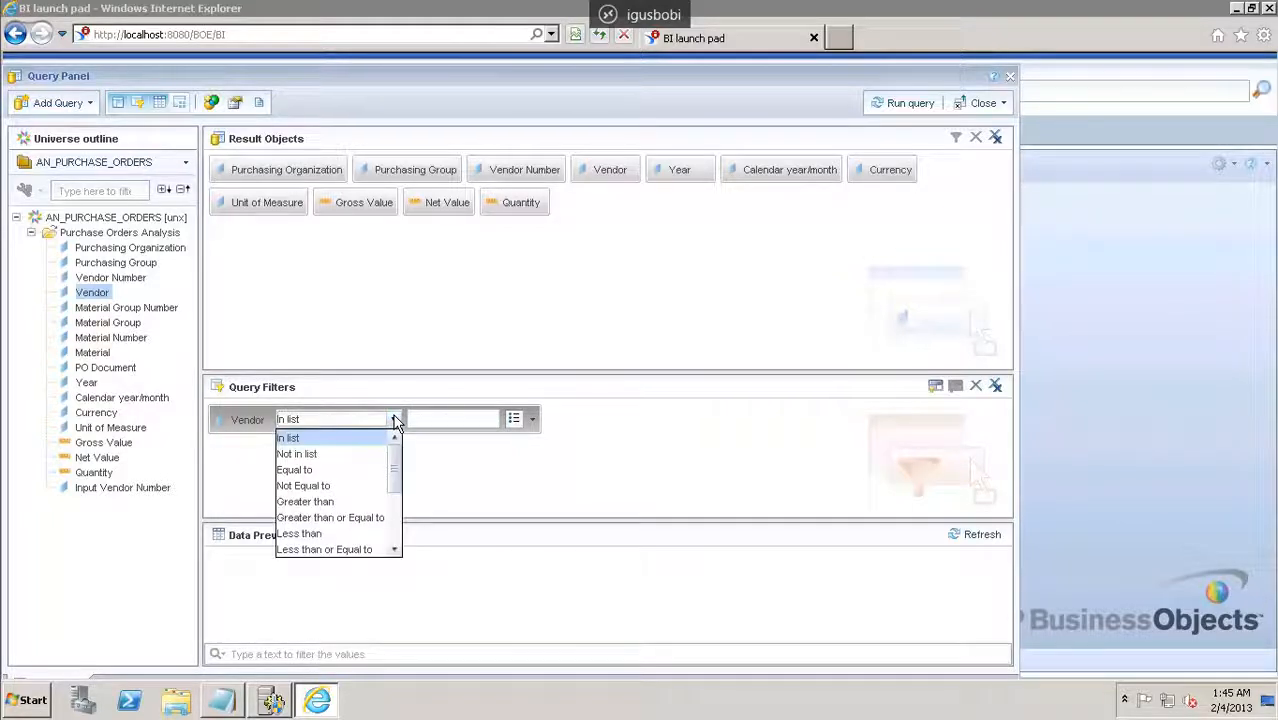
{"action": "left_click", "coordinate": [462, 418]}
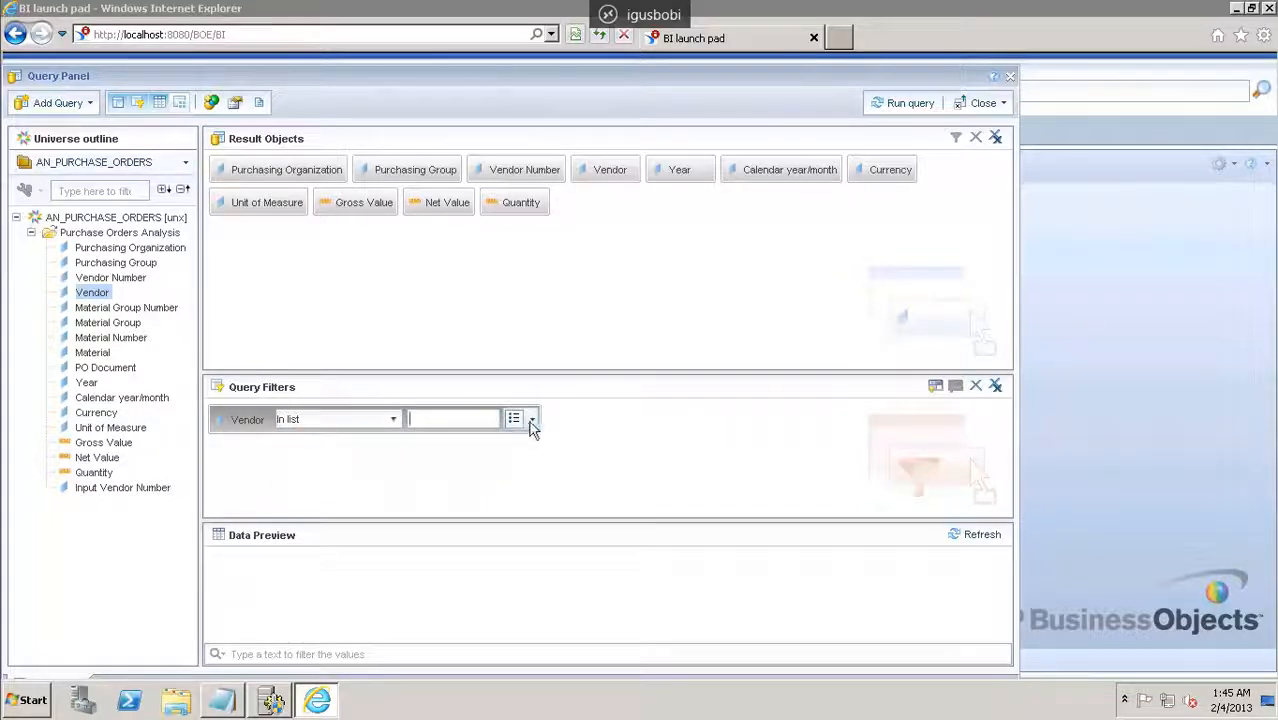
{"action": "left_click", "coordinate": [533, 420]}
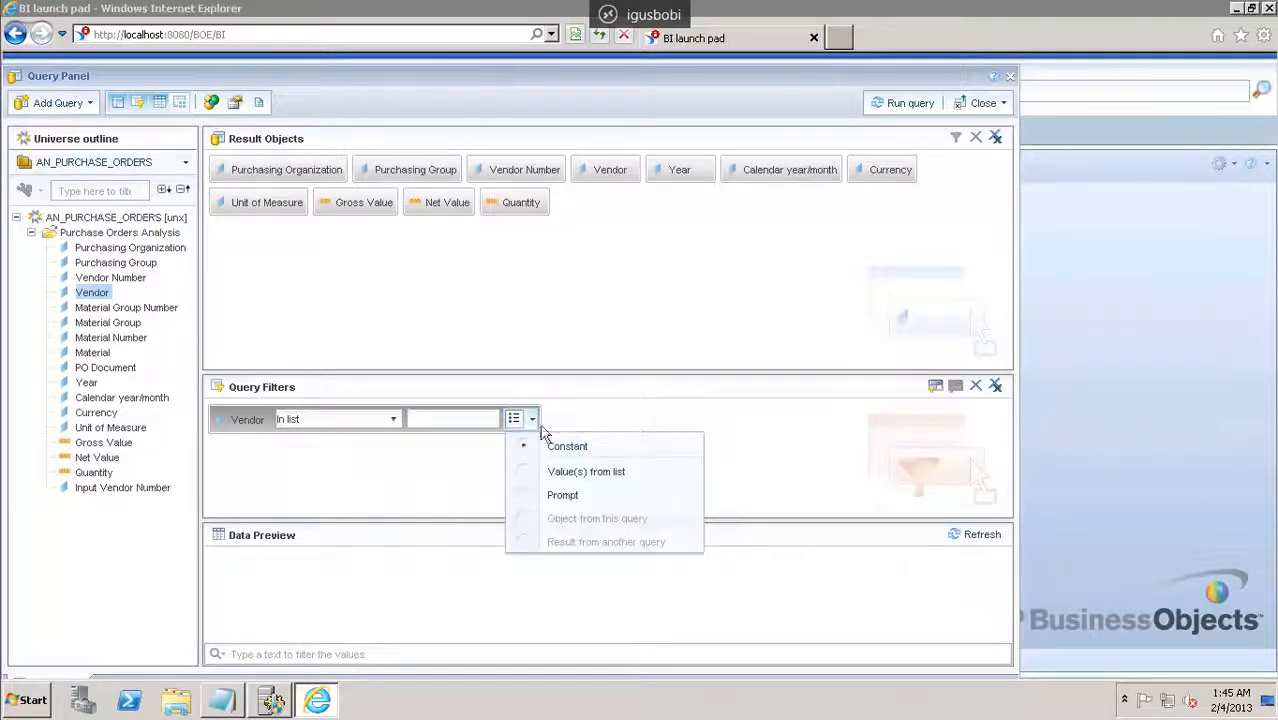
{"action": "left_click", "coordinate": [577, 477]}
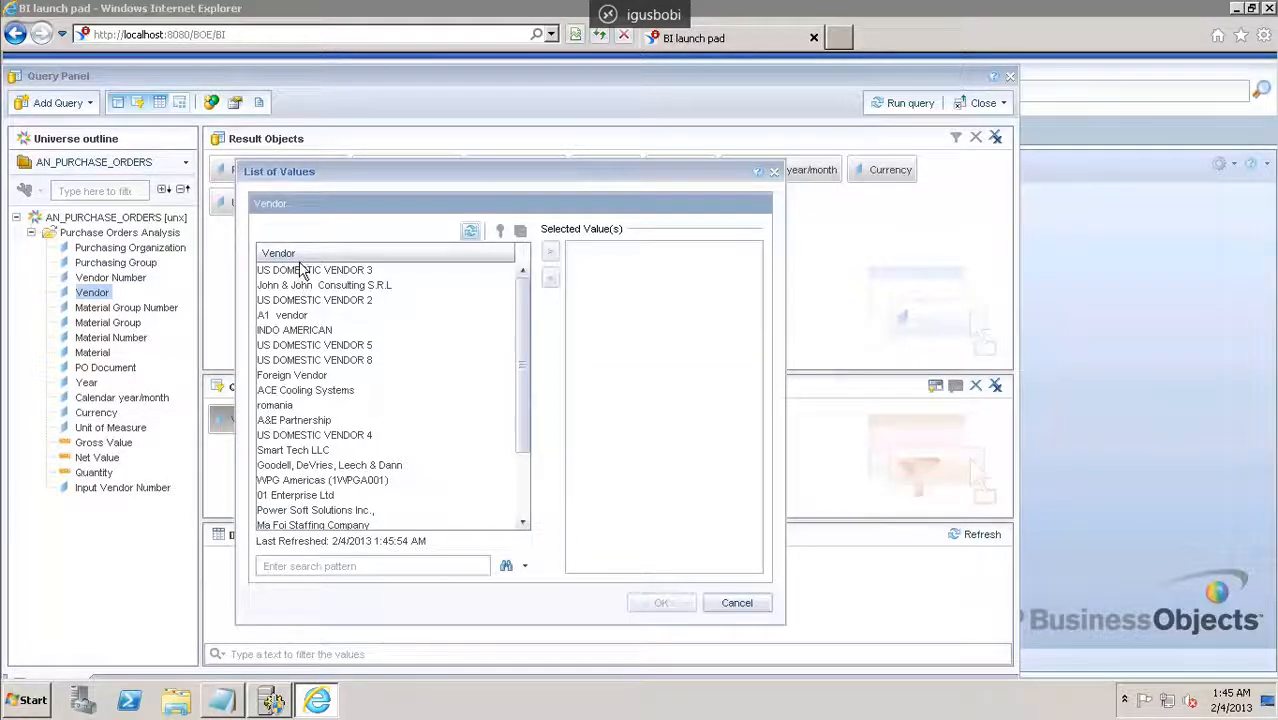
Set the Vendor filter to the consecutive vendors from 01 Enterprise Ltd through INDO AMERICAN
{"action": "left_click", "coordinate": [358, 272]}
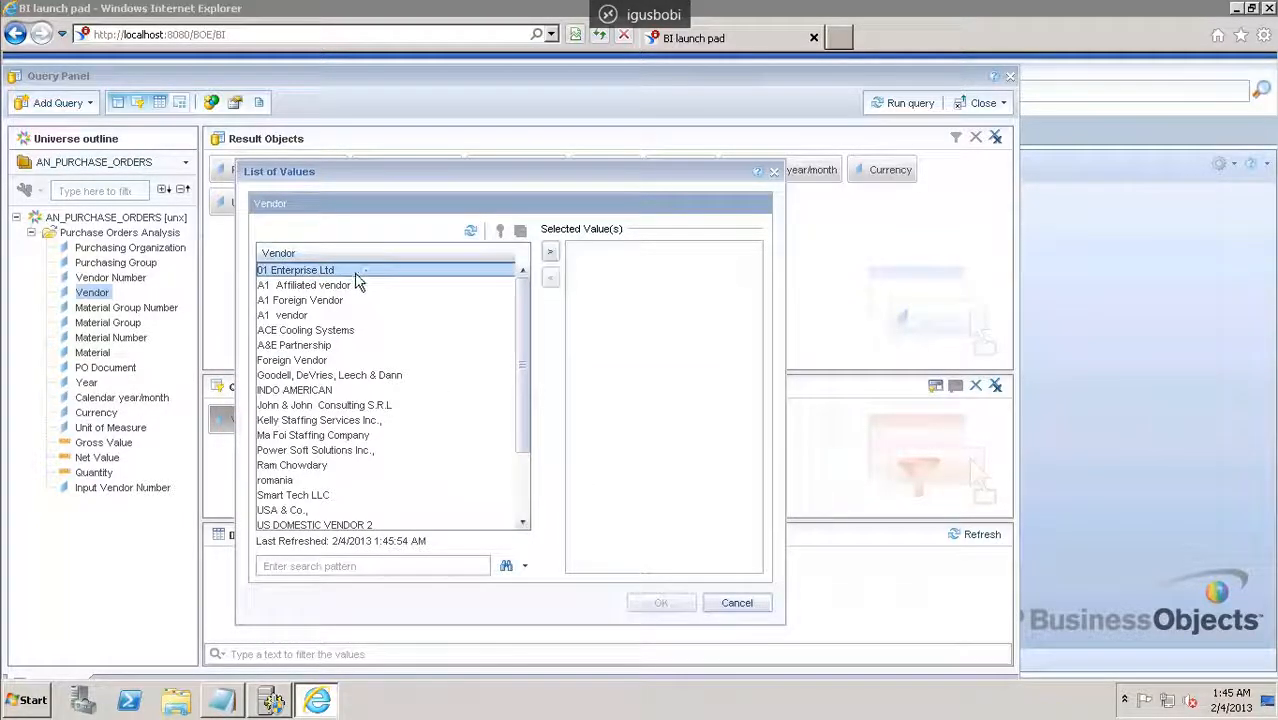
{"action": "key", "text": "shift+Down"}
{"action": "key", "text": "shift+Down"}
{"action": "key", "text": "shift+Down"}
{"action": "key", "text": "shift+Down"}
{"action": "key", "text": "shift+Down"}
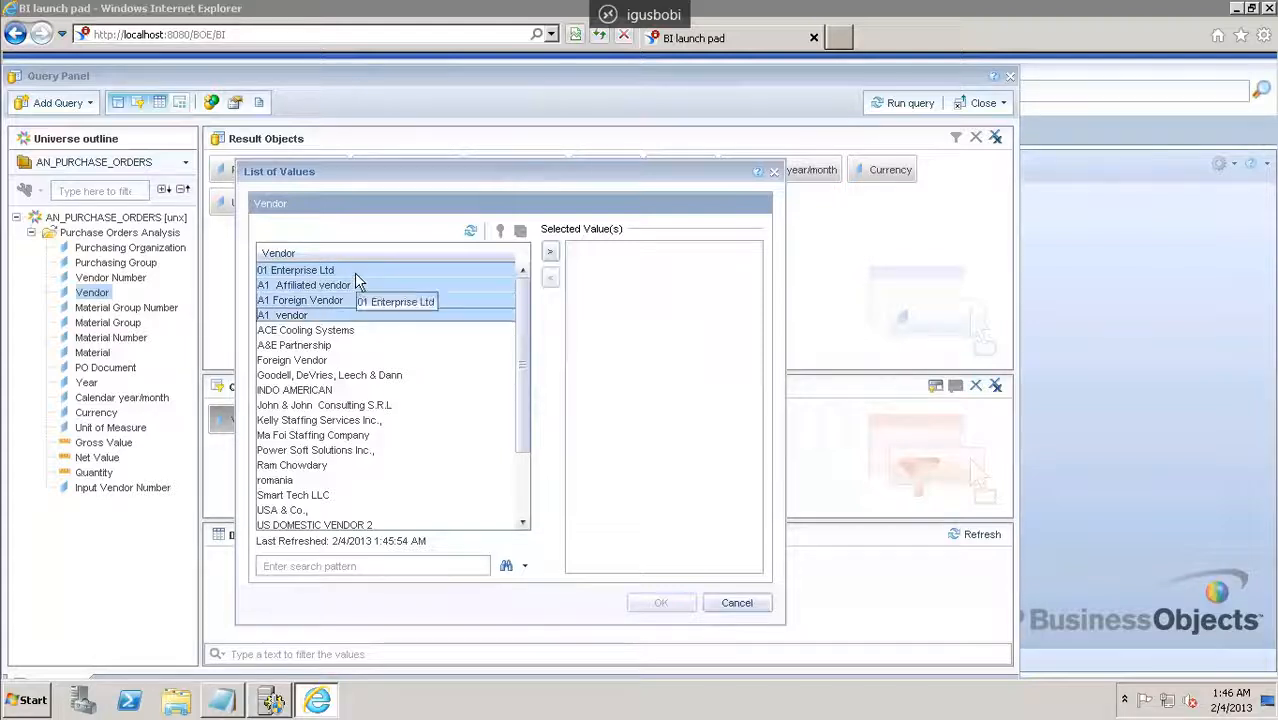
{"action": "key", "text": "shift+Down"}
{"action": "key", "text": "shift+Down"}
{"action": "key", "text": "shift+Down"}
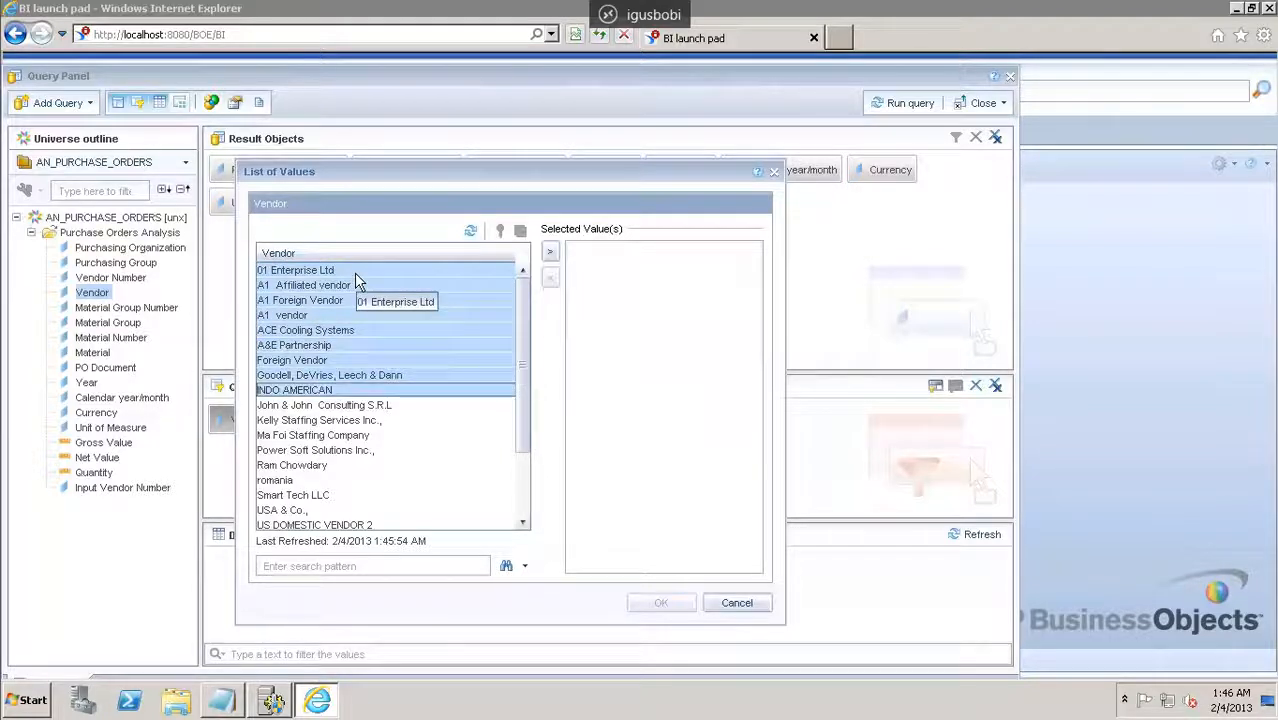
{"action": "left_click", "coordinate": [552, 253]}
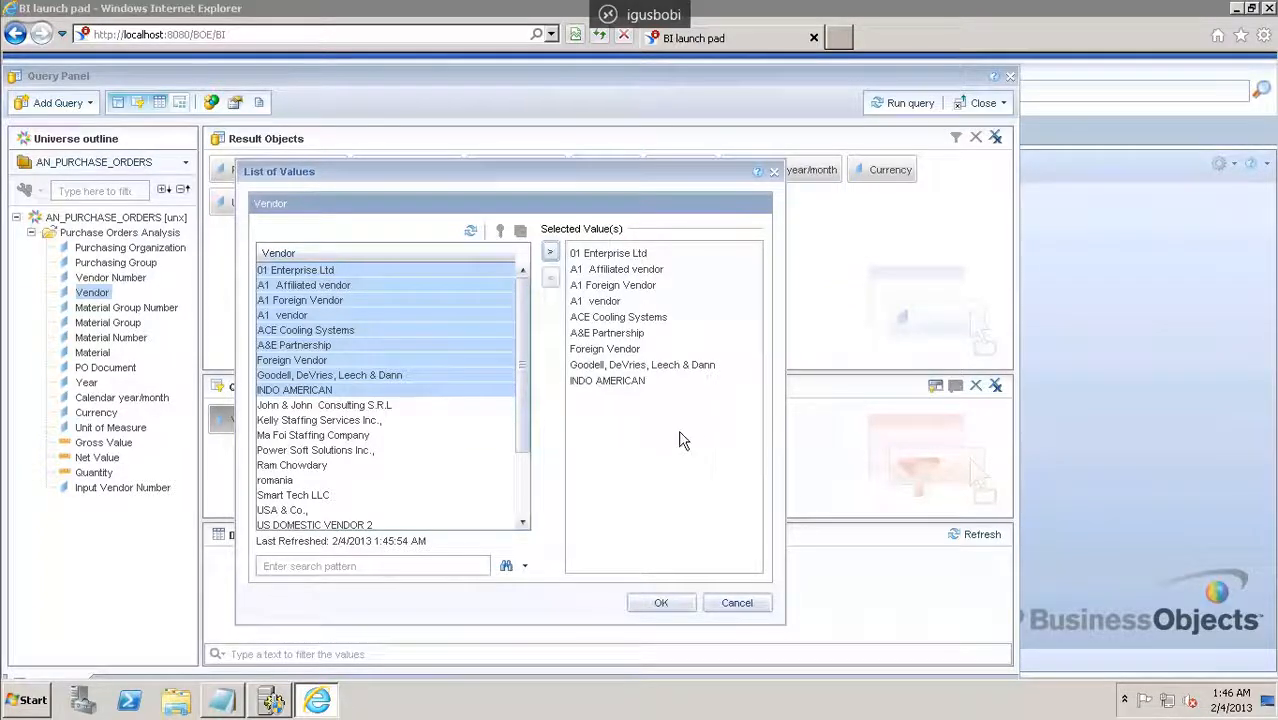
{"action": "left_click", "coordinate": [666, 604]}
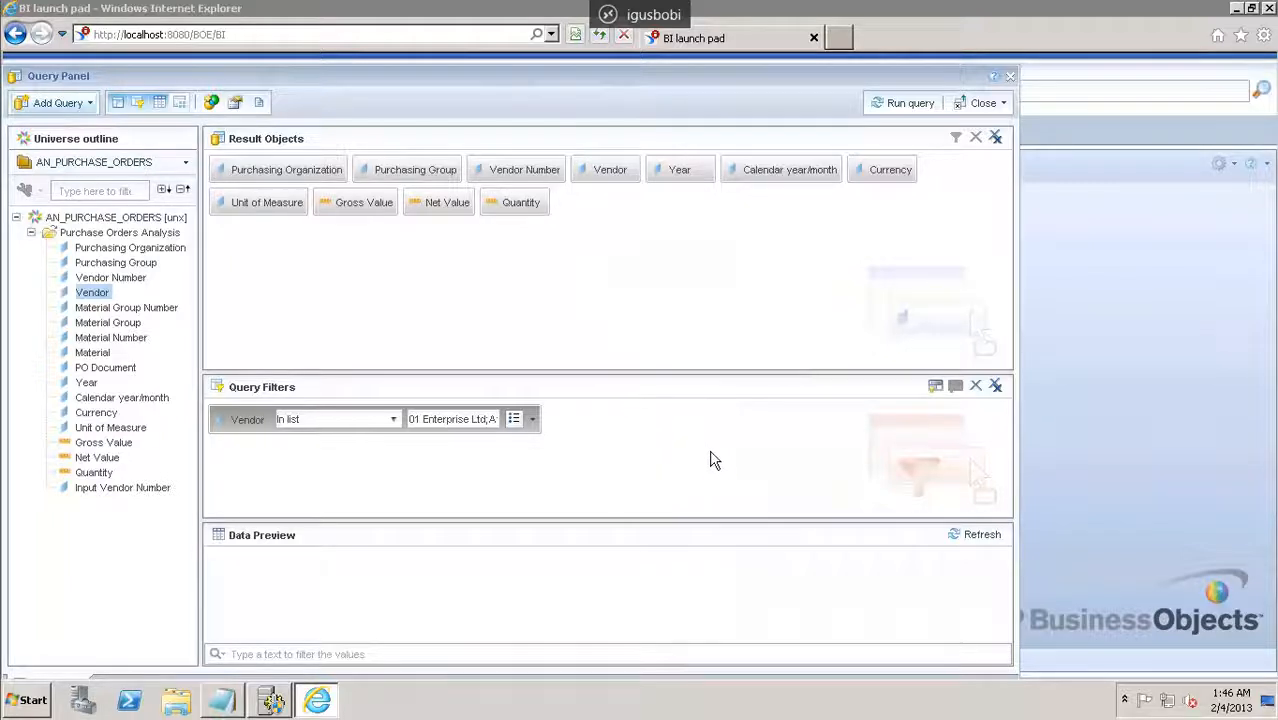
Run the query to generate the purchase order report
{"action": "left_click", "coordinate": [900, 106]}
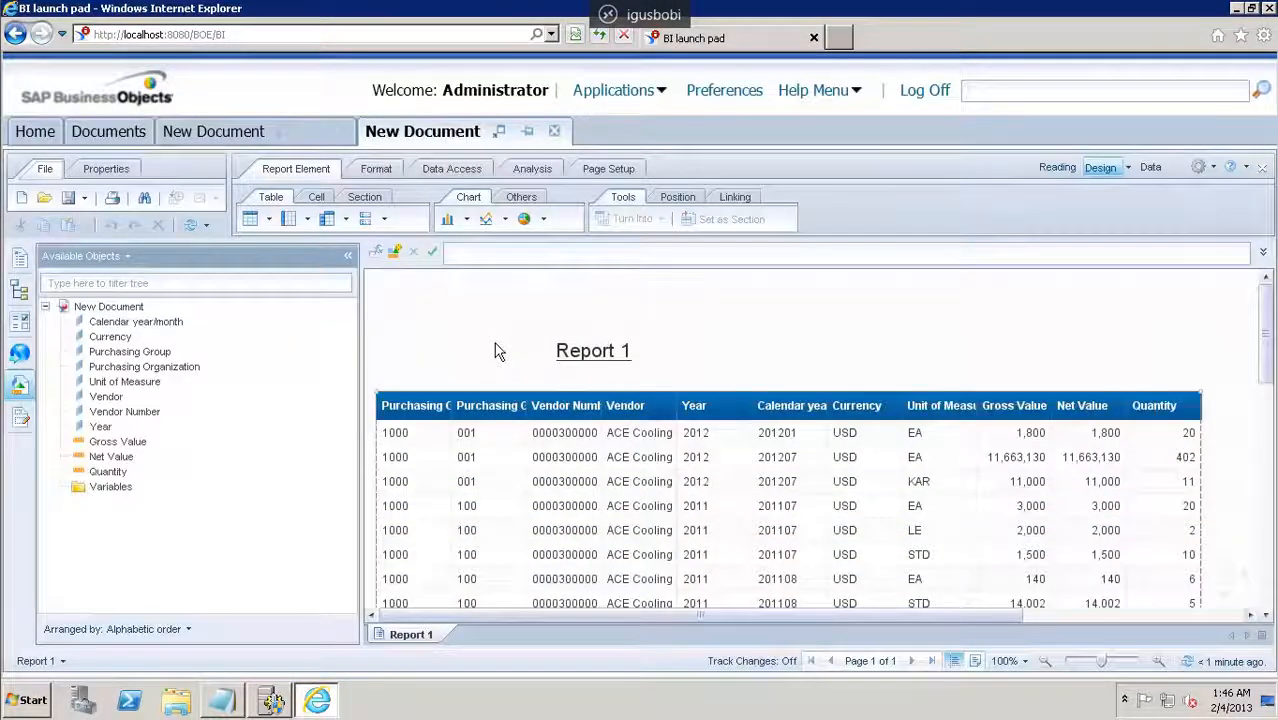
{"action": "mouse_move", "coordinate": [1268, 333]}
{"action": "left_mouse_down"}
{"action": "mouse_move", "coordinate": [1270, 403]}
{"action": "mouse_move", "coordinate": [1268, 333]}
{"action": "left_mouse_up"}
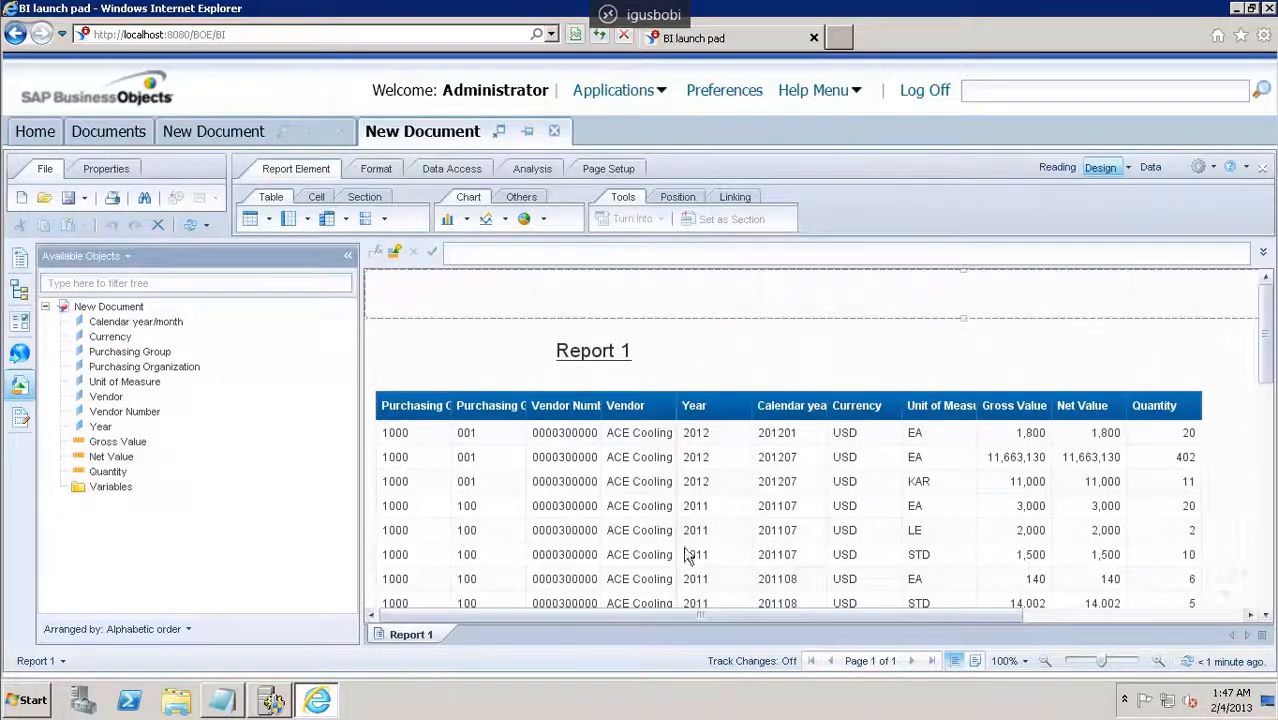
{"action": "left_click", "coordinate": [652, 364]}
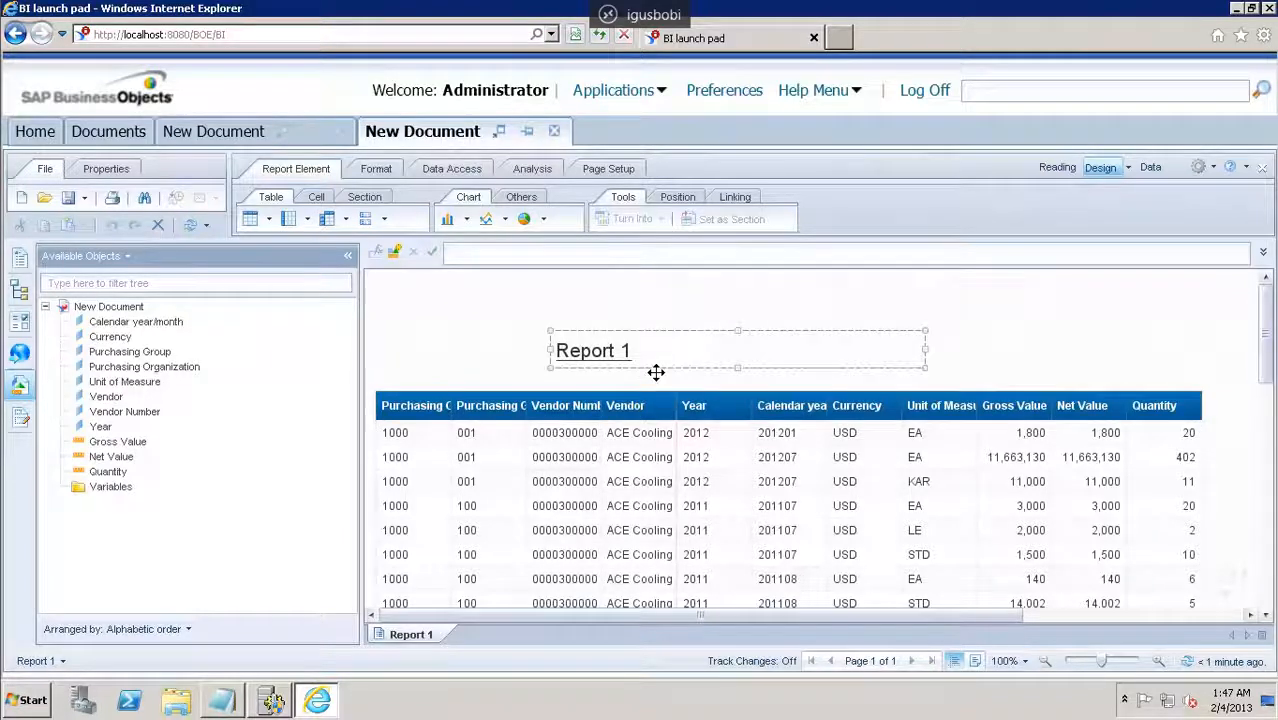
{"action": "left_click", "coordinate": [535, 305]}
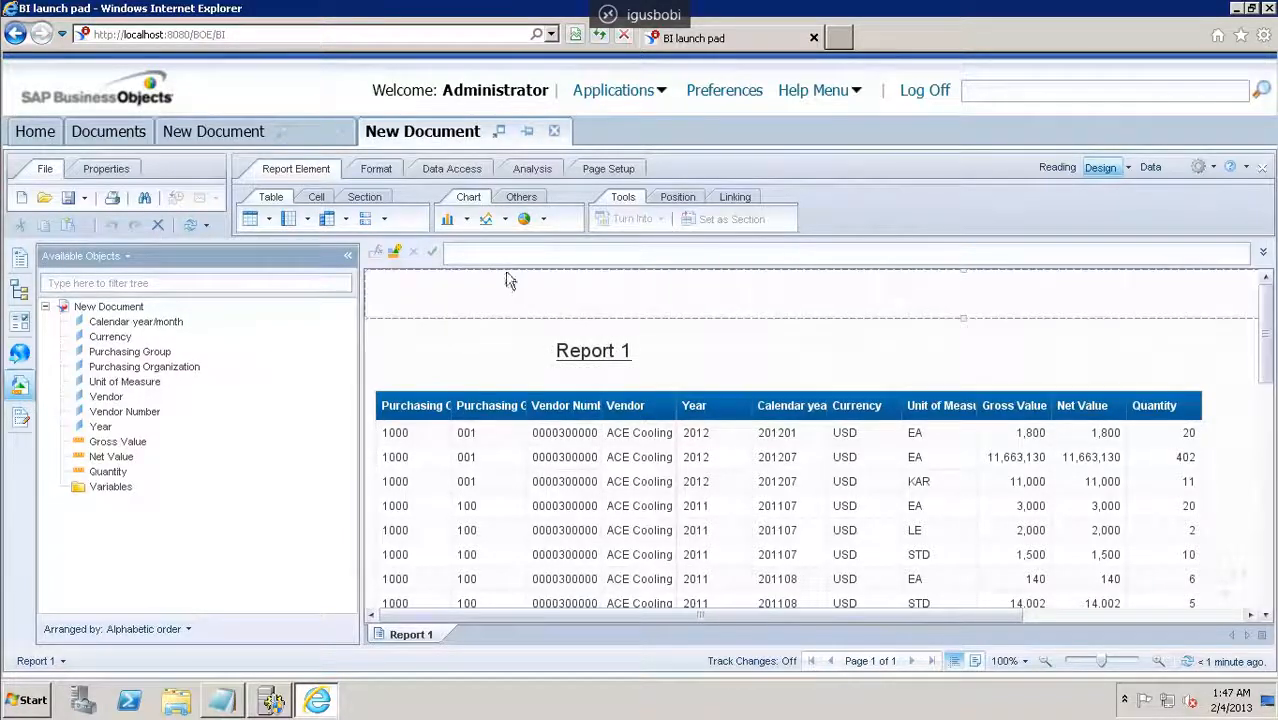
Insert a line chart at the right end of the purchase order table in the report
{"action": "left_click", "coordinate": [466, 220]}
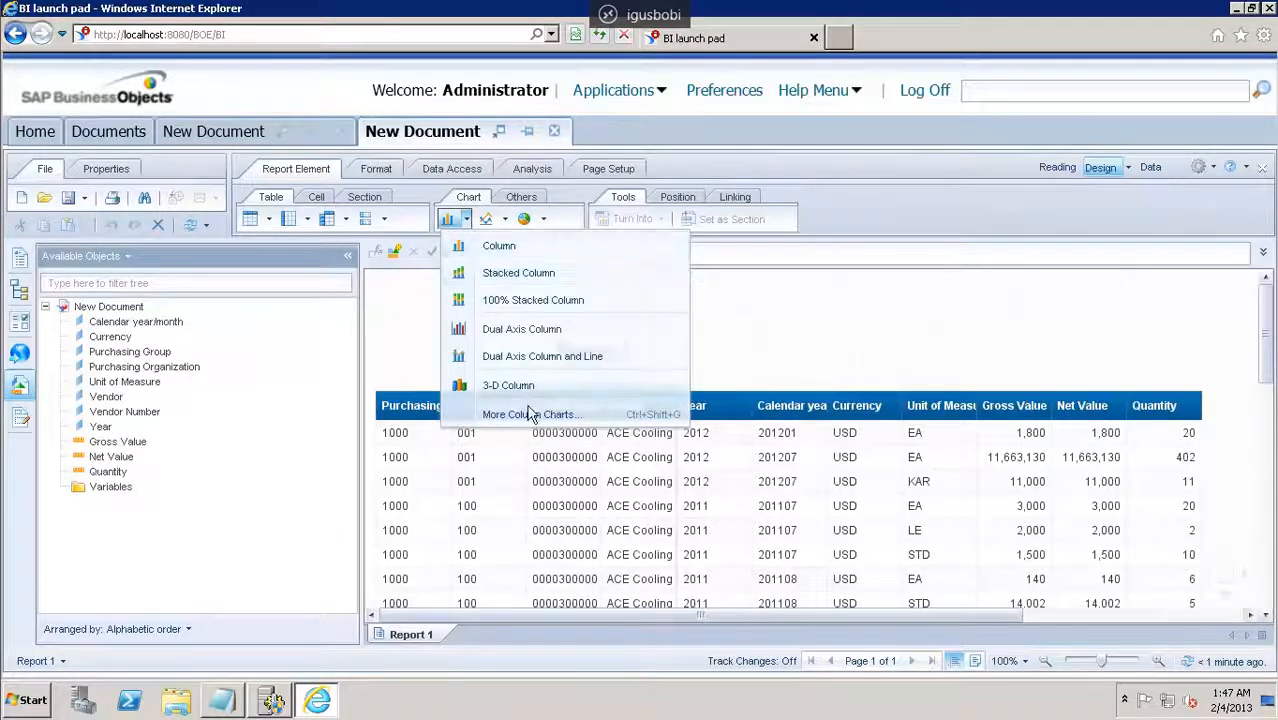
{"action": "left_click", "coordinate": [505, 220]}
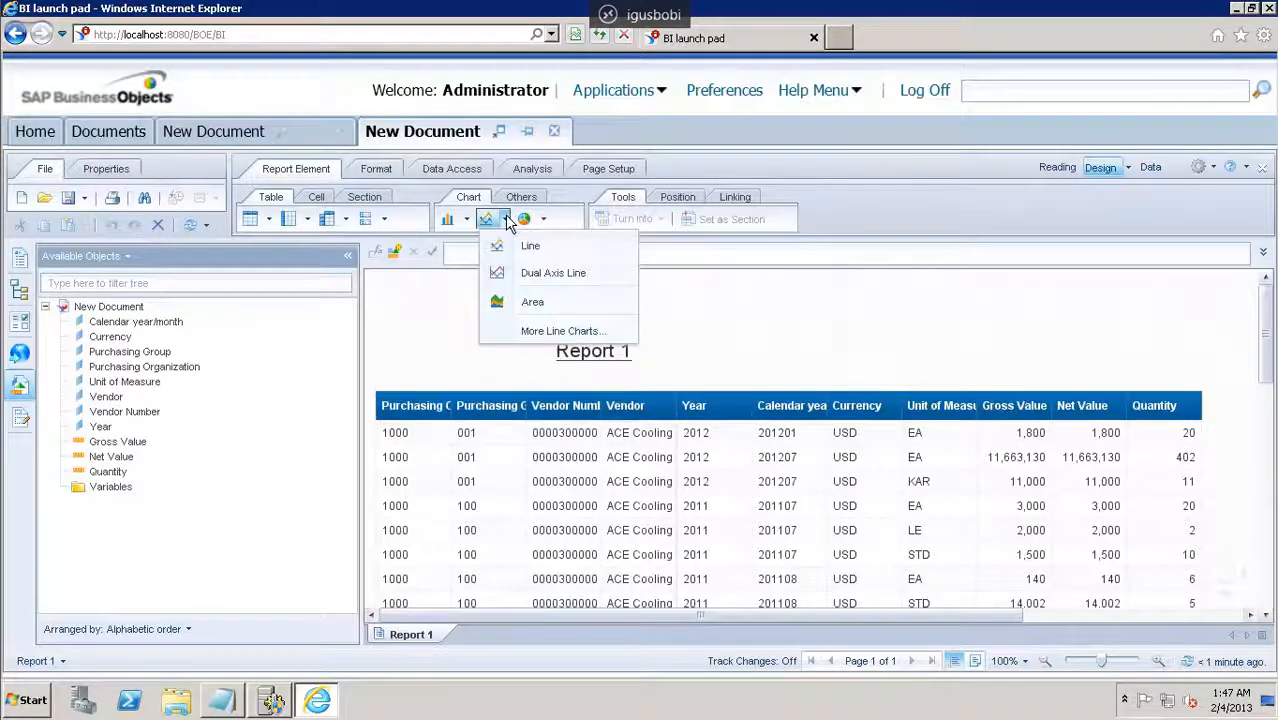
{"action": "left_click", "coordinate": [542, 221]}
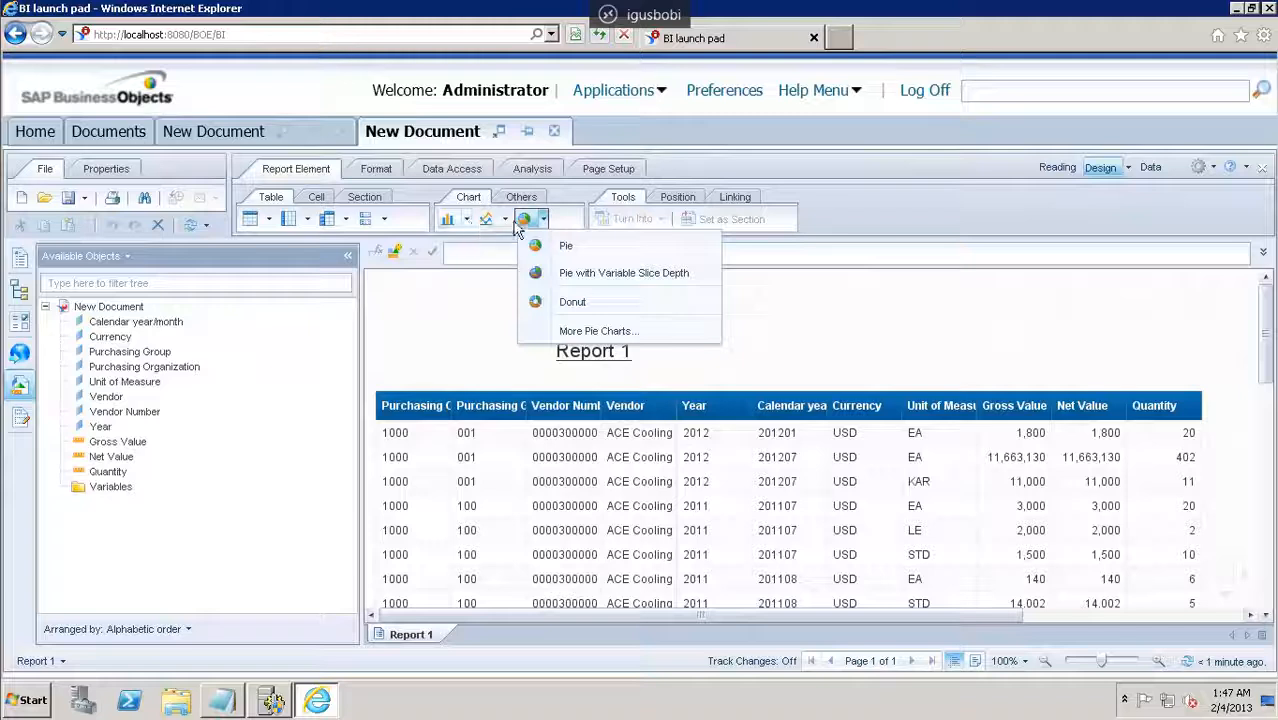
{"action": "left_click", "coordinate": [507, 221]}
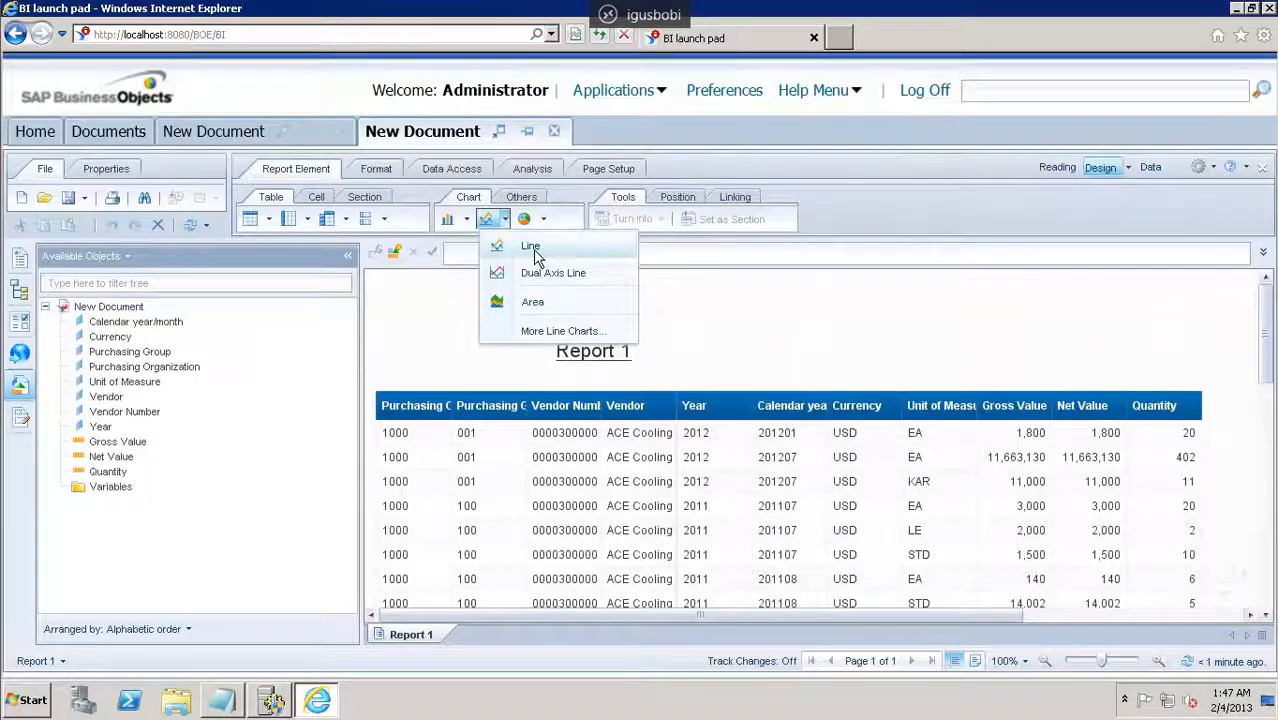
{"action": "left_click", "coordinate": [532, 248]}
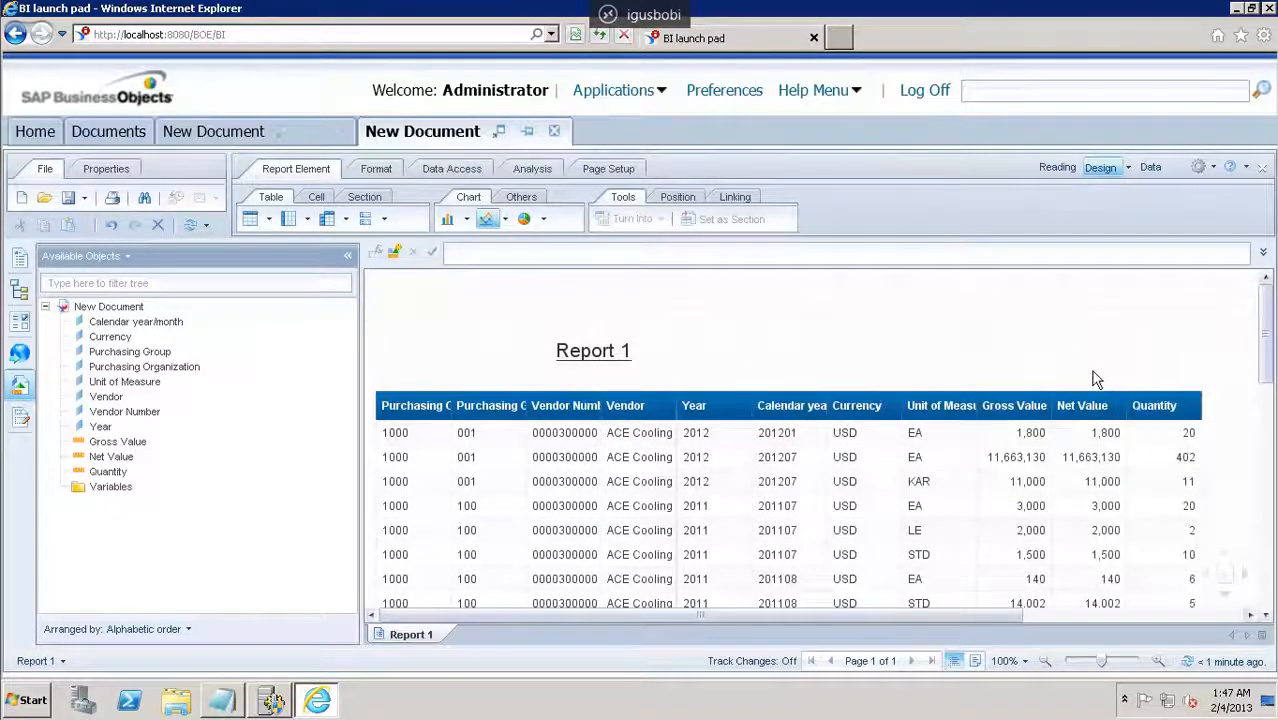
{"action": "right_click", "coordinate": [1094, 379]}
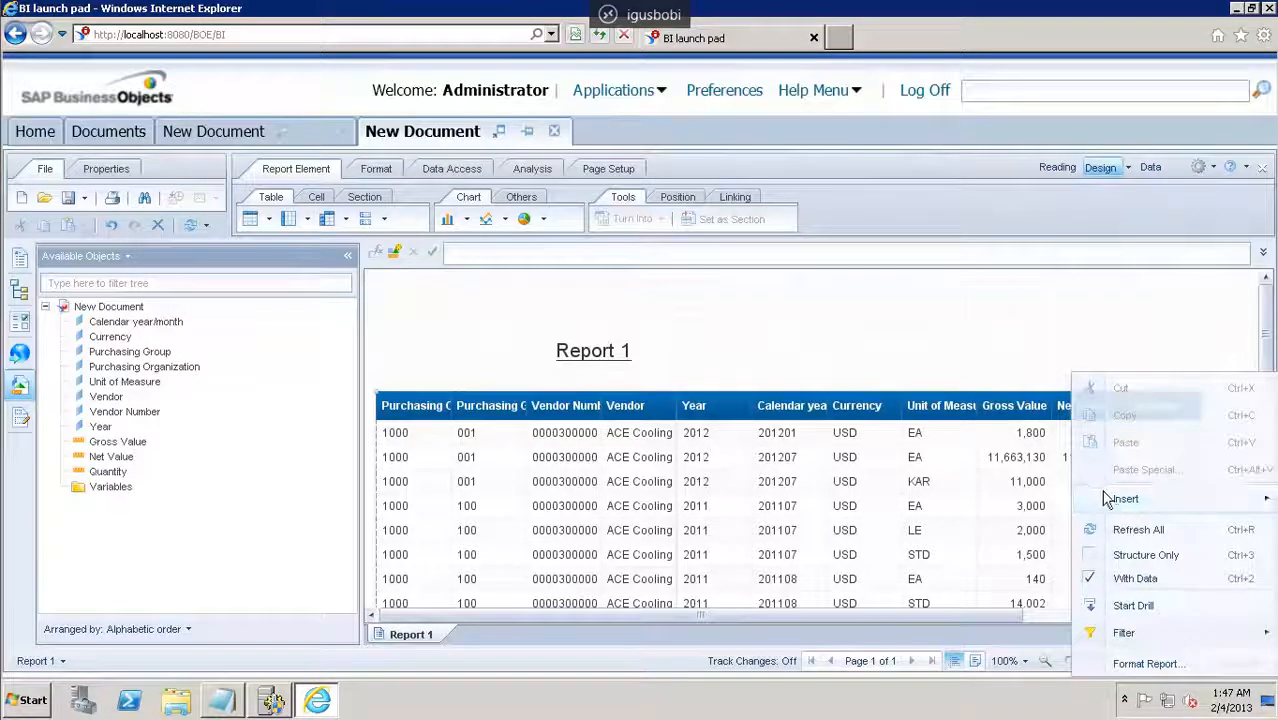
{"action": "mouse_move", "coordinate": [1107, 498]}
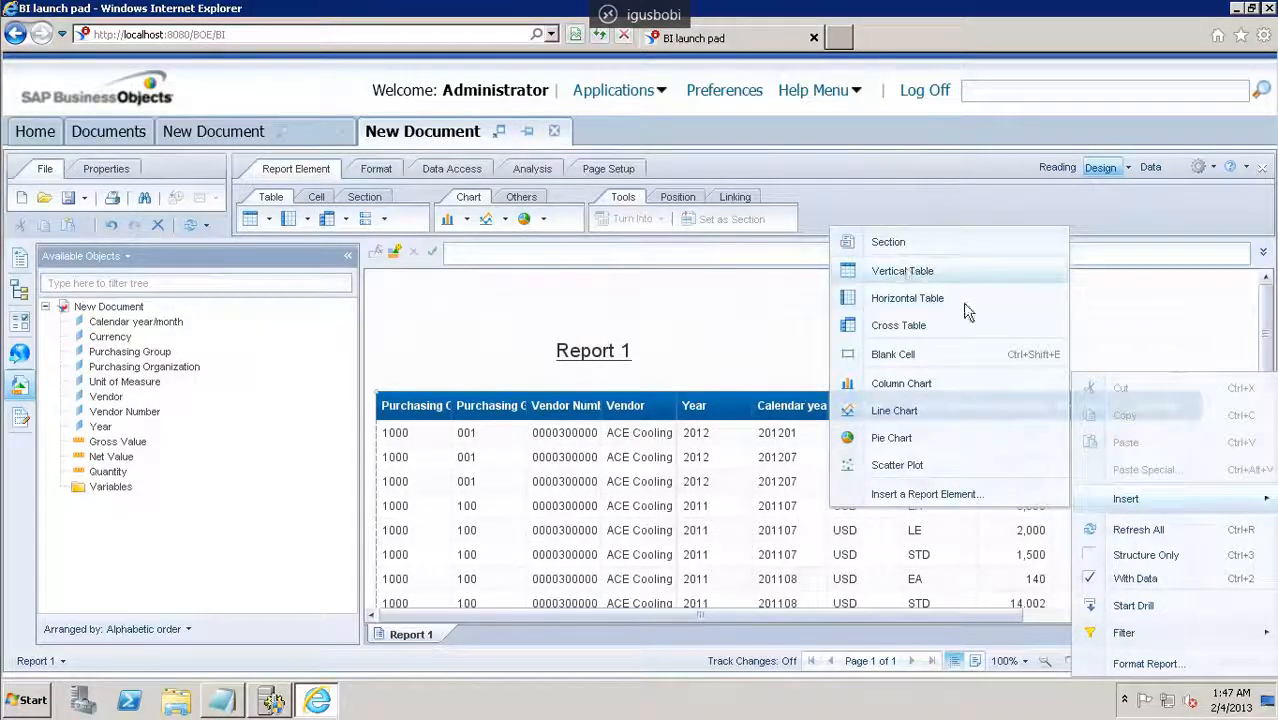
{"action": "left_click", "coordinate": [1107, 332]}
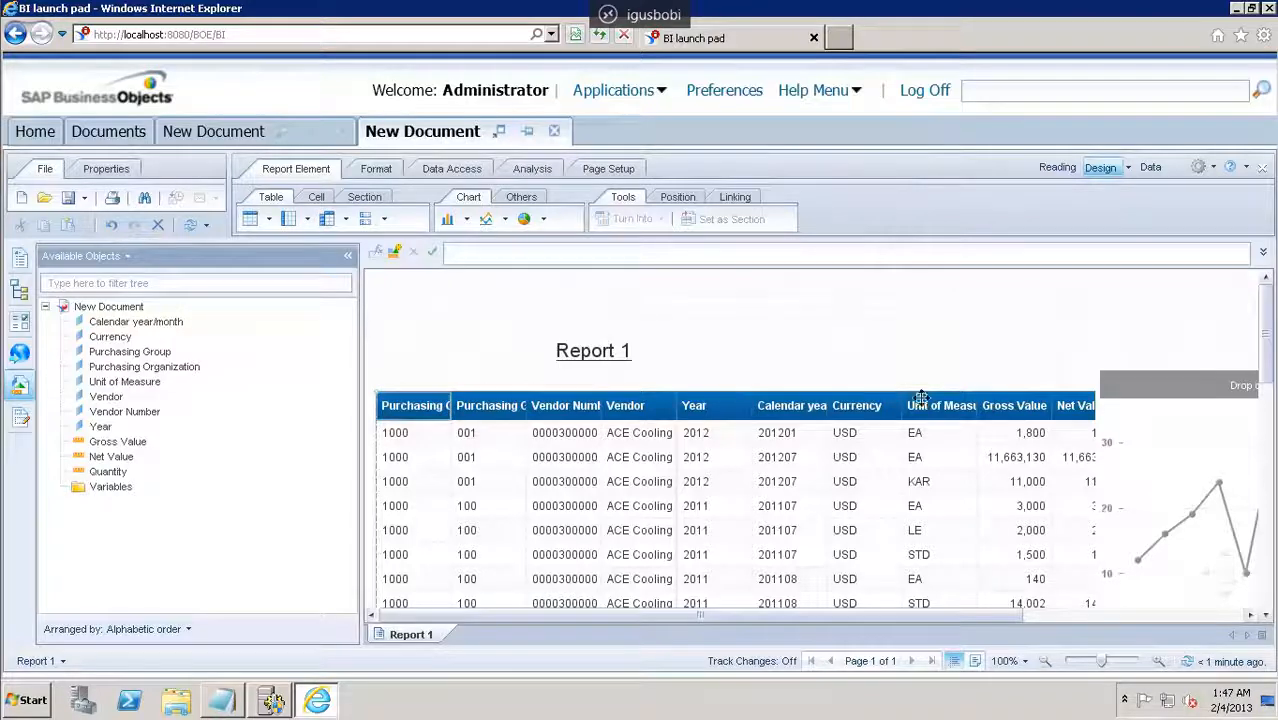
Delete the Report 1 title cell above the table
{"action": "left_click", "coordinate": [907, 372]}
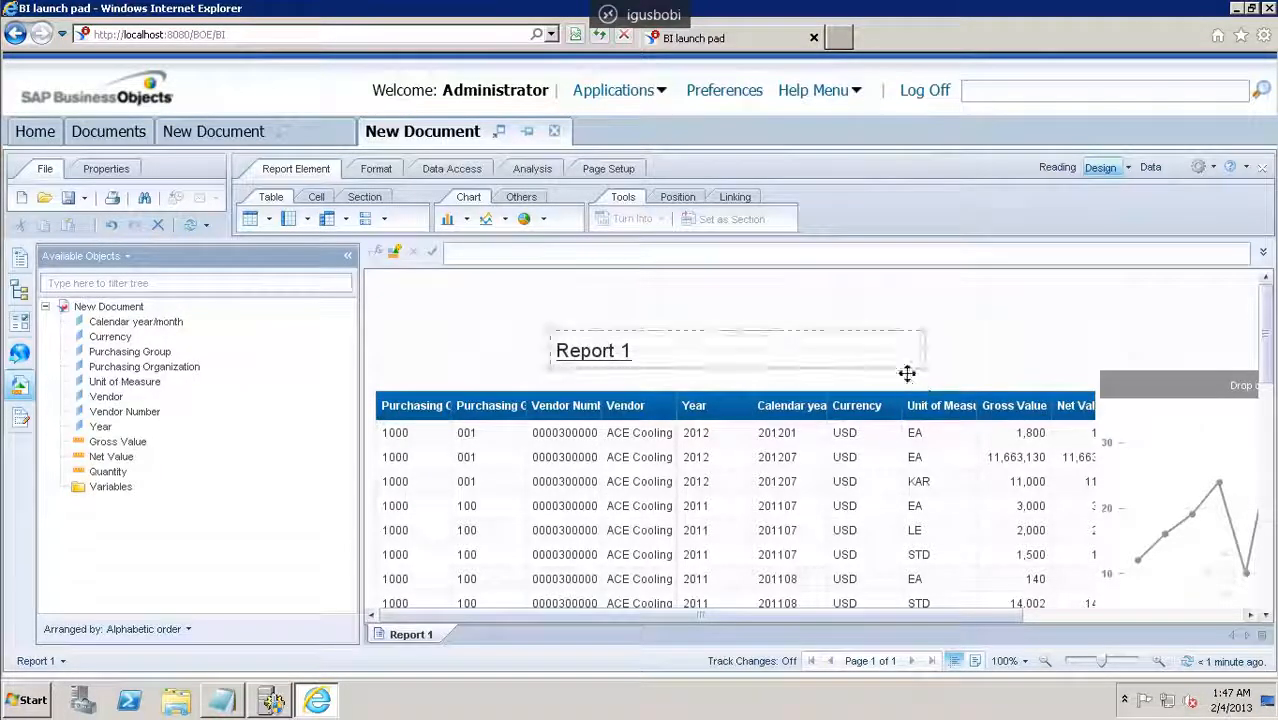
{"action": "right_click", "coordinate": [907, 372]}
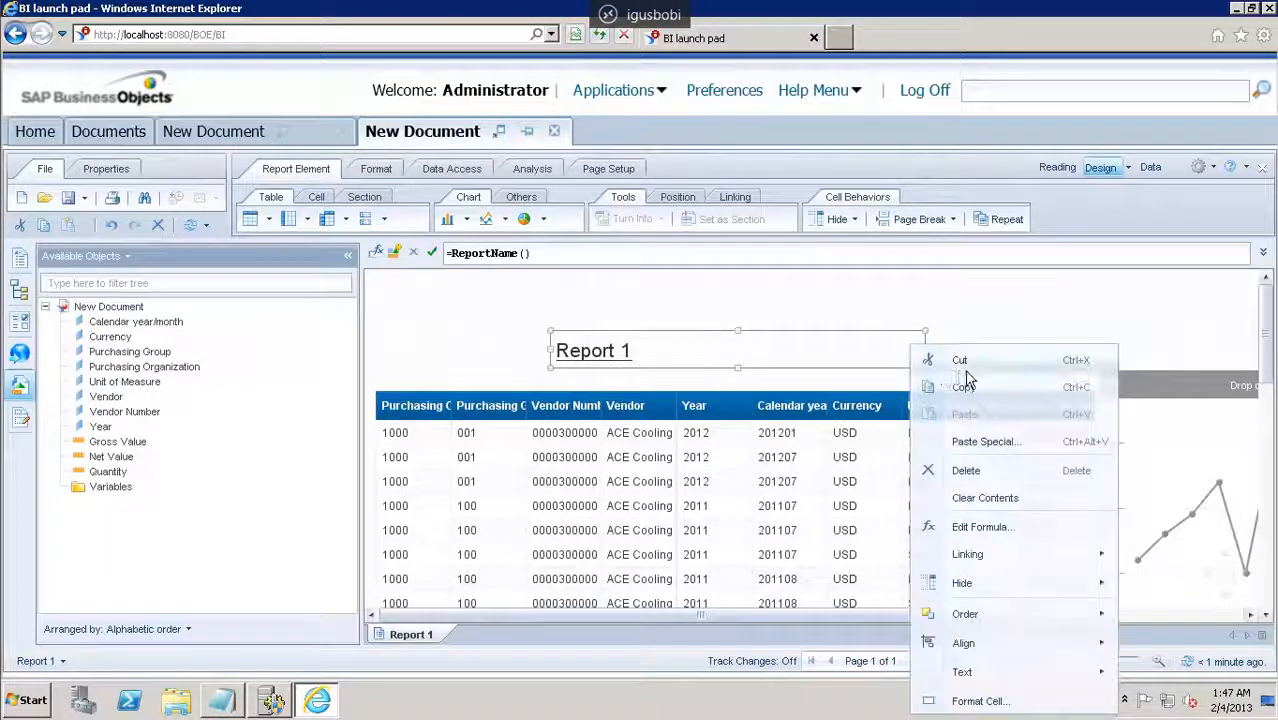
{"action": "left_click", "coordinate": [962, 470]}
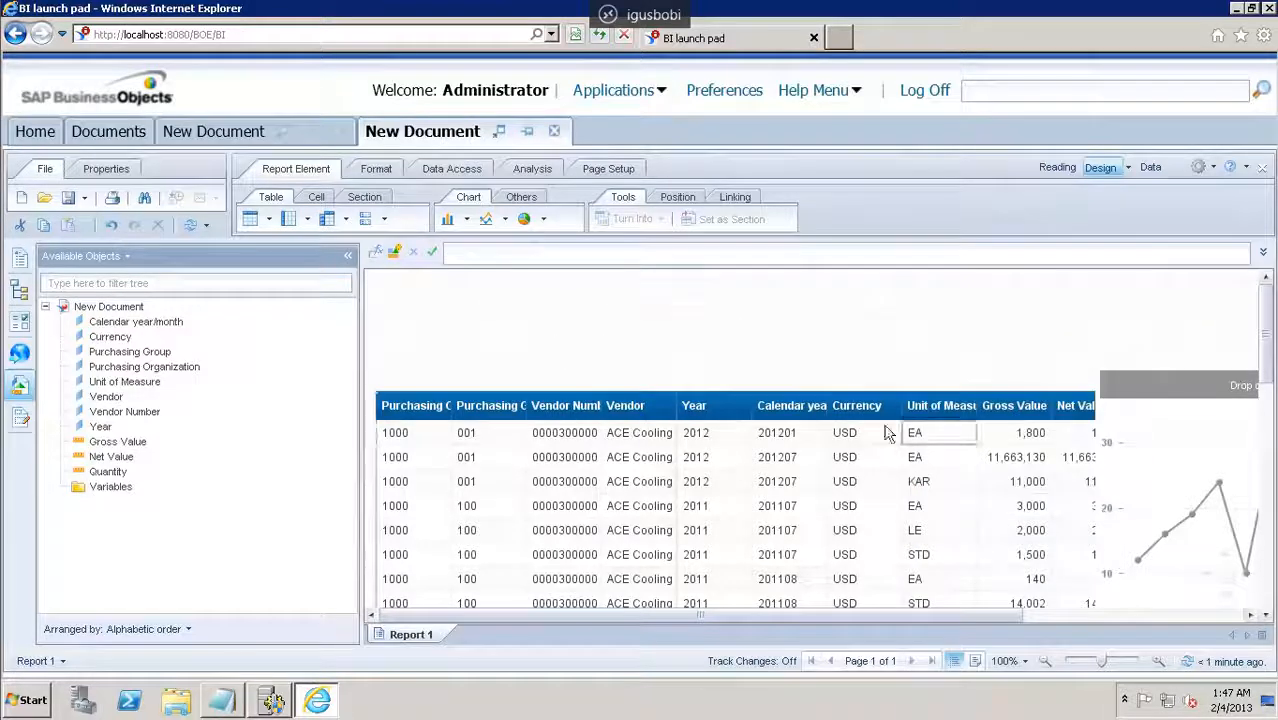
Delete the purchase order table from the report and move the line chart into its place
{"action": "right_click", "coordinate": [826, 380]}
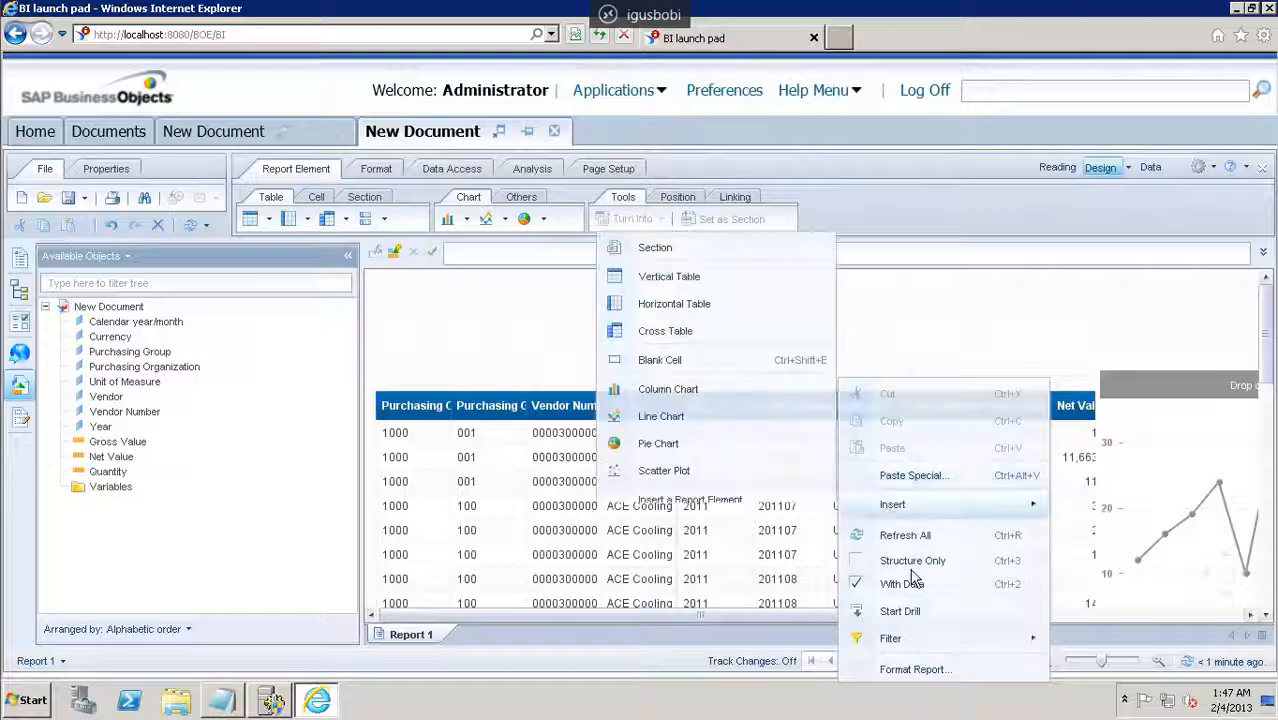
{"action": "right_click", "coordinate": [718, 378]}
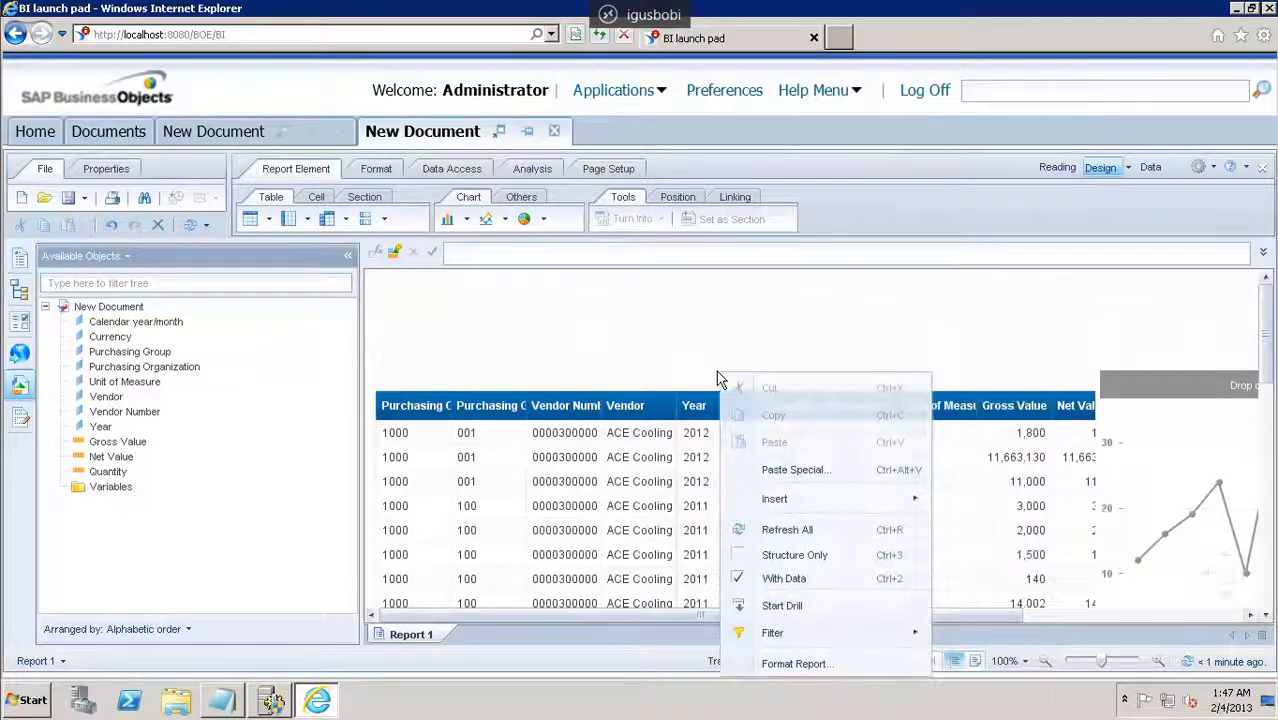
{"action": "left_click", "coordinate": [712, 366]}
{"action": "right_click", "coordinate": [716, 374]}
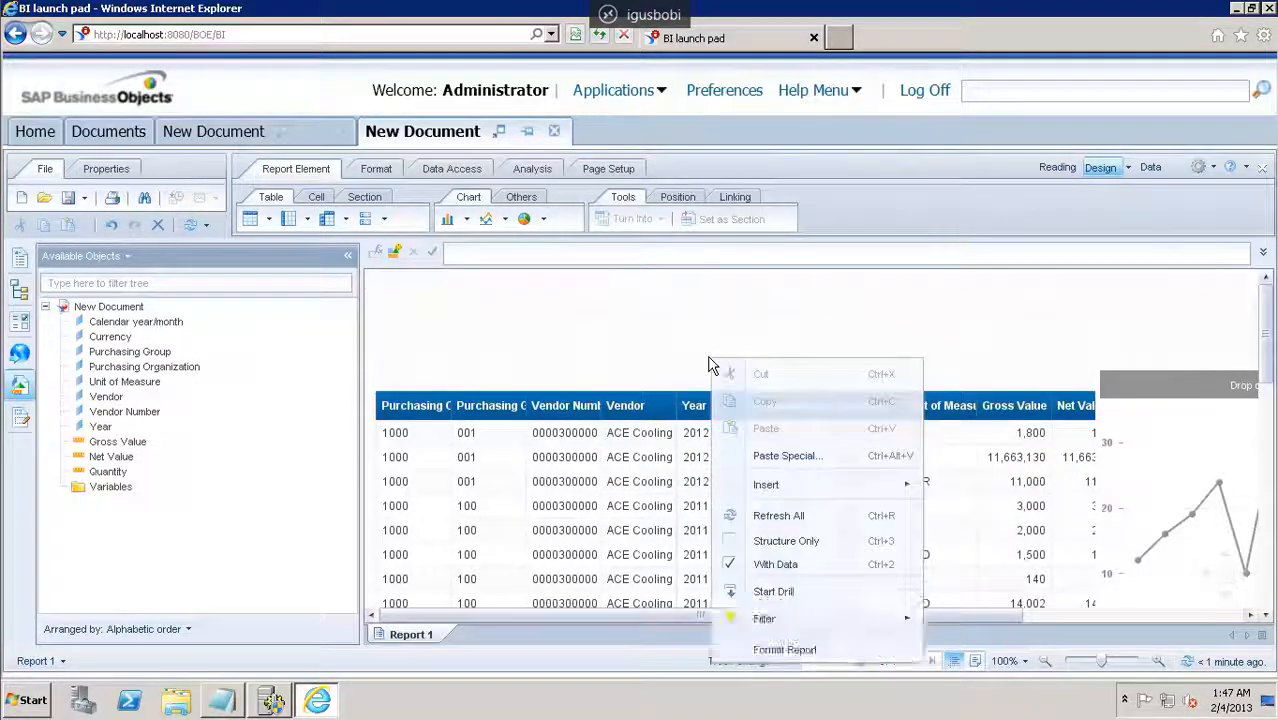
{"action": "right_click", "coordinate": [410, 388]}
{"action": "left_click", "coordinate": [409, 388]}
{"action": "right_click", "coordinate": [407, 388]}
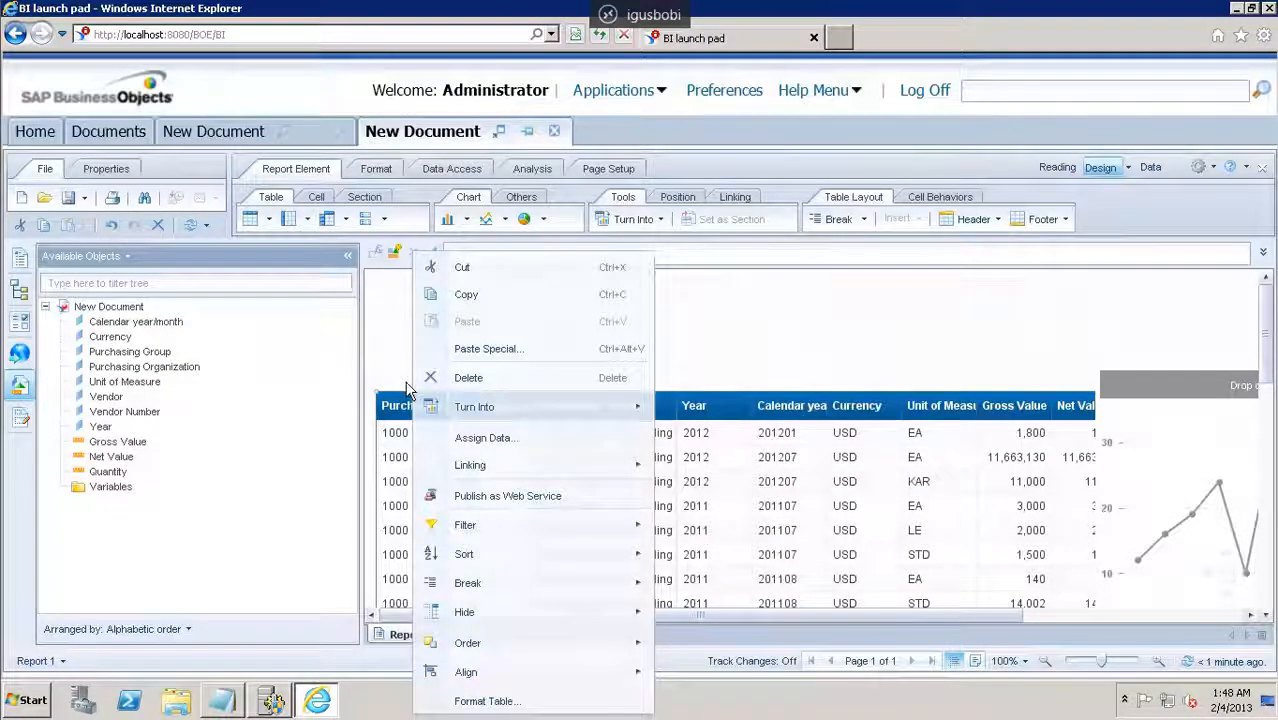
{"action": "left_click", "coordinate": [468, 380]}
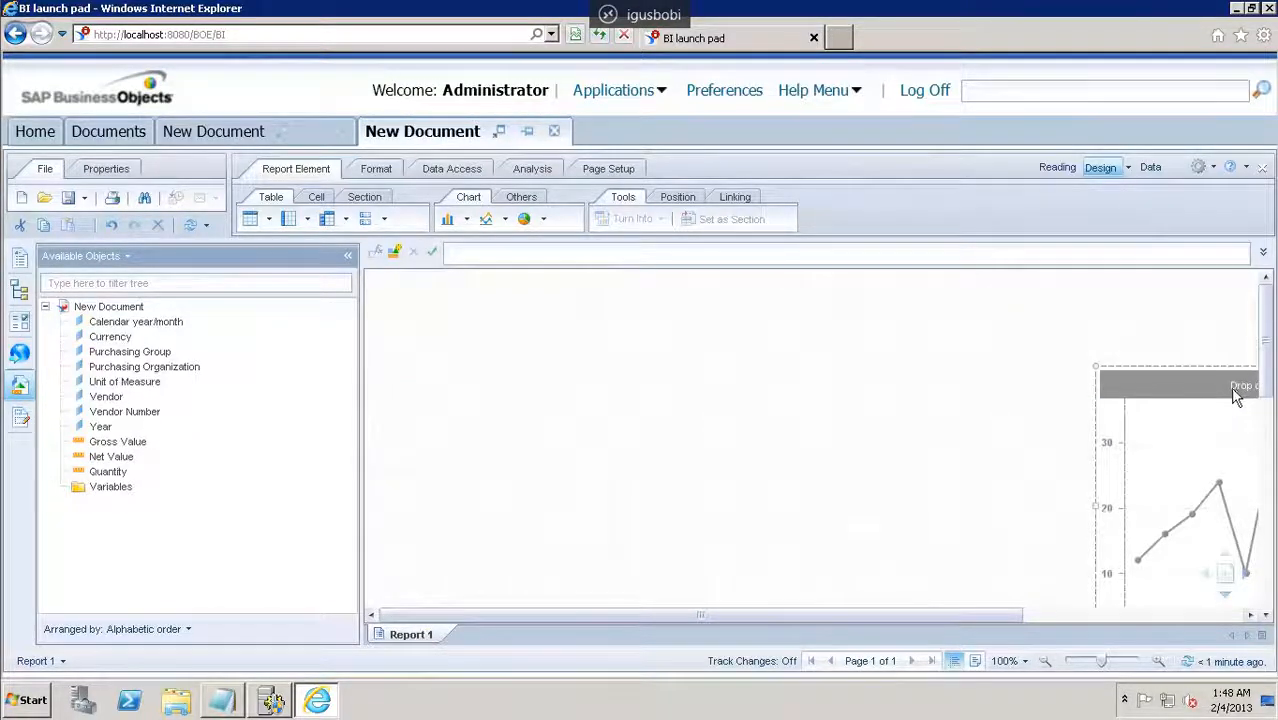
{"action": "left_click_drag", "start_coordinate": [1247, 391], "coordinate": [508, 379]}
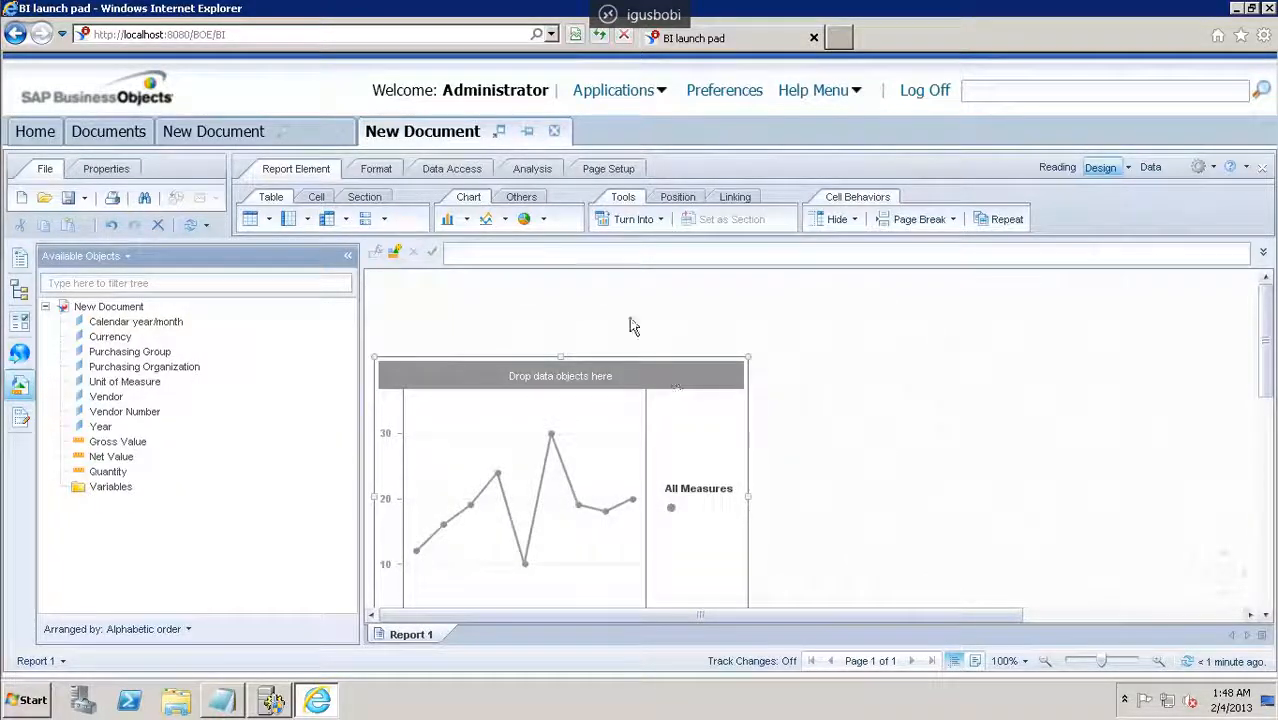
Insert a column chart in the empty report area to the right of the line chart
{"action": "left_click", "coordinate": [545, 220]}
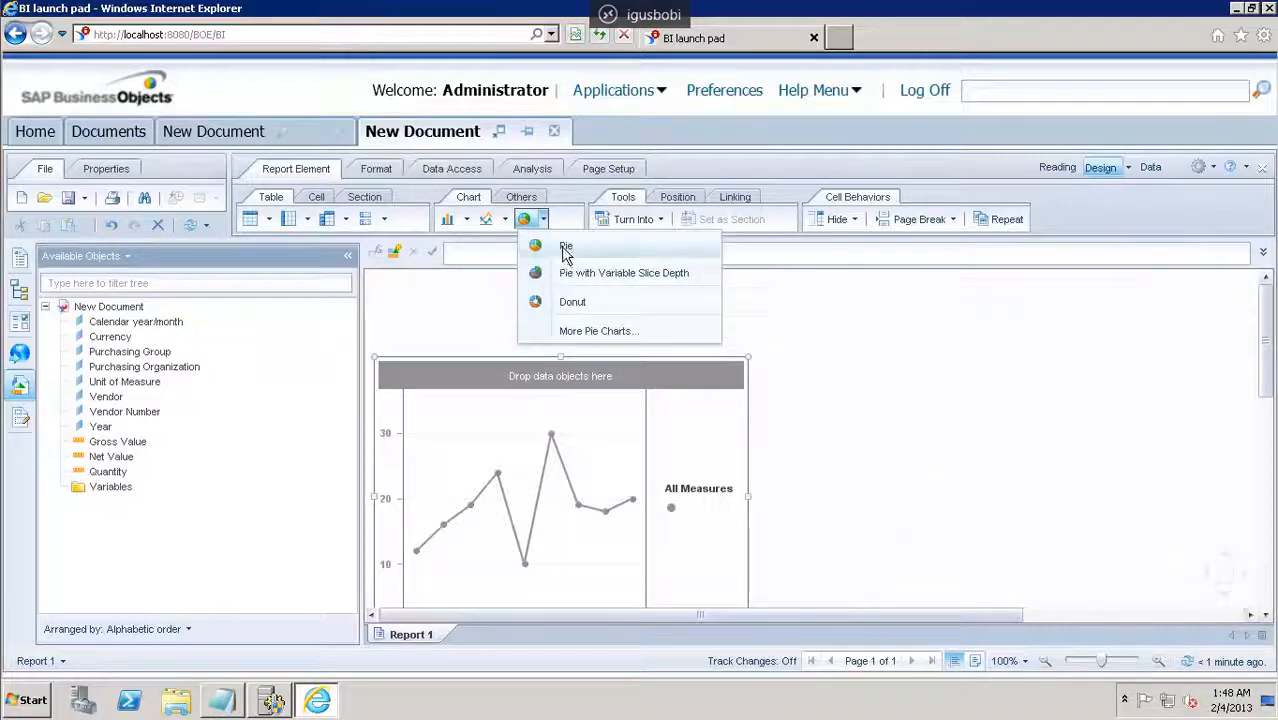
{"action": "right_click", "coordinate": [950, 390]}
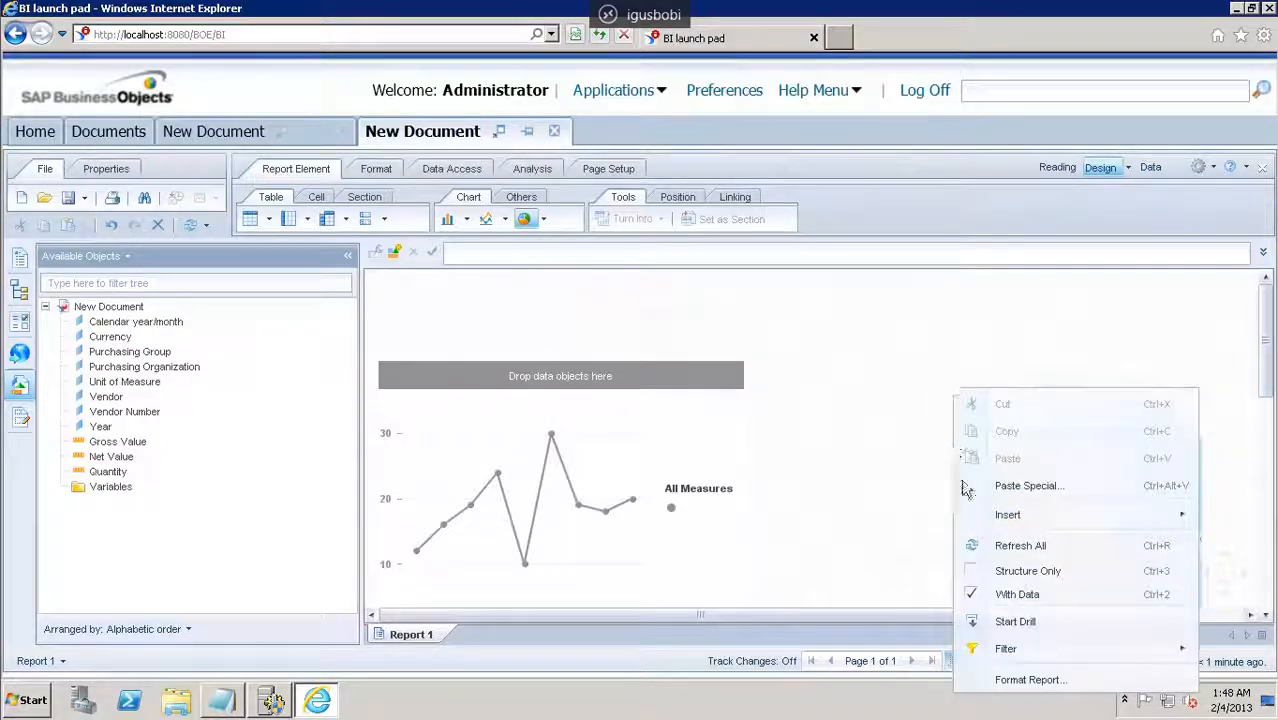
{"action": "mouse_move", "coordinate": [1005, 514]}
{"action": "left_click", "coordinate": [921, 416]}
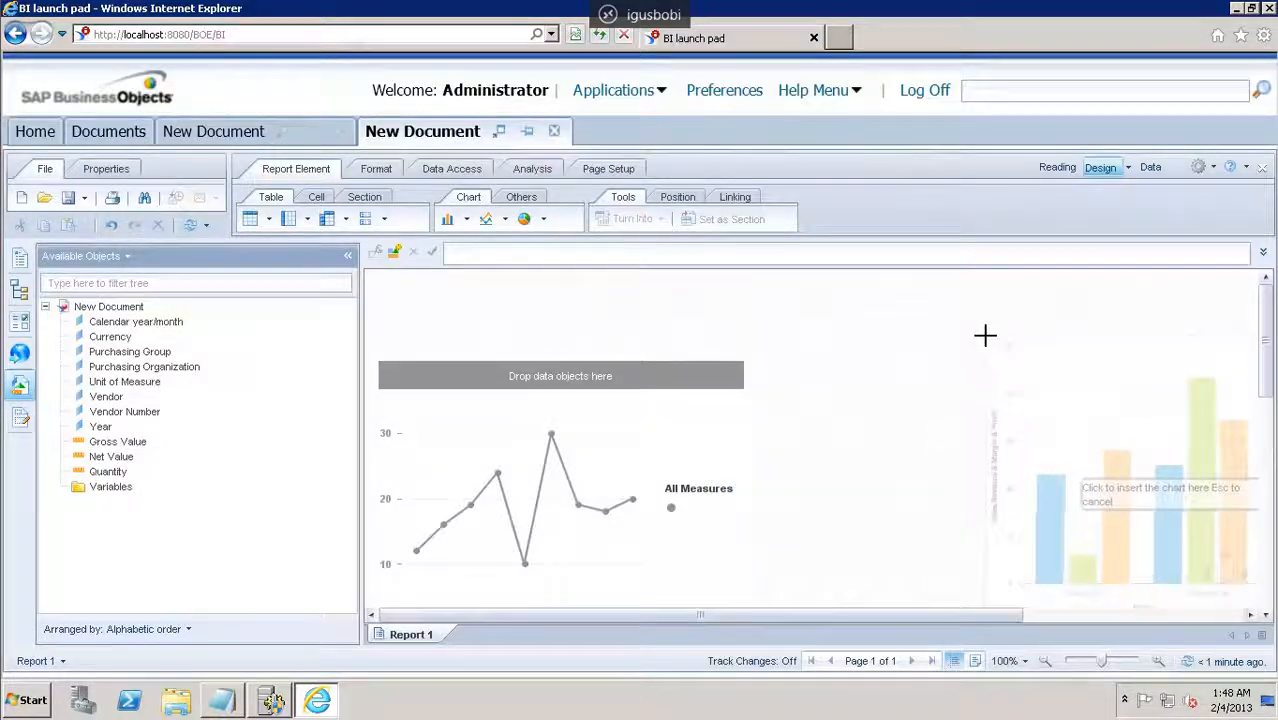
{"action": "left_click", "coordinate": [984, 334]}
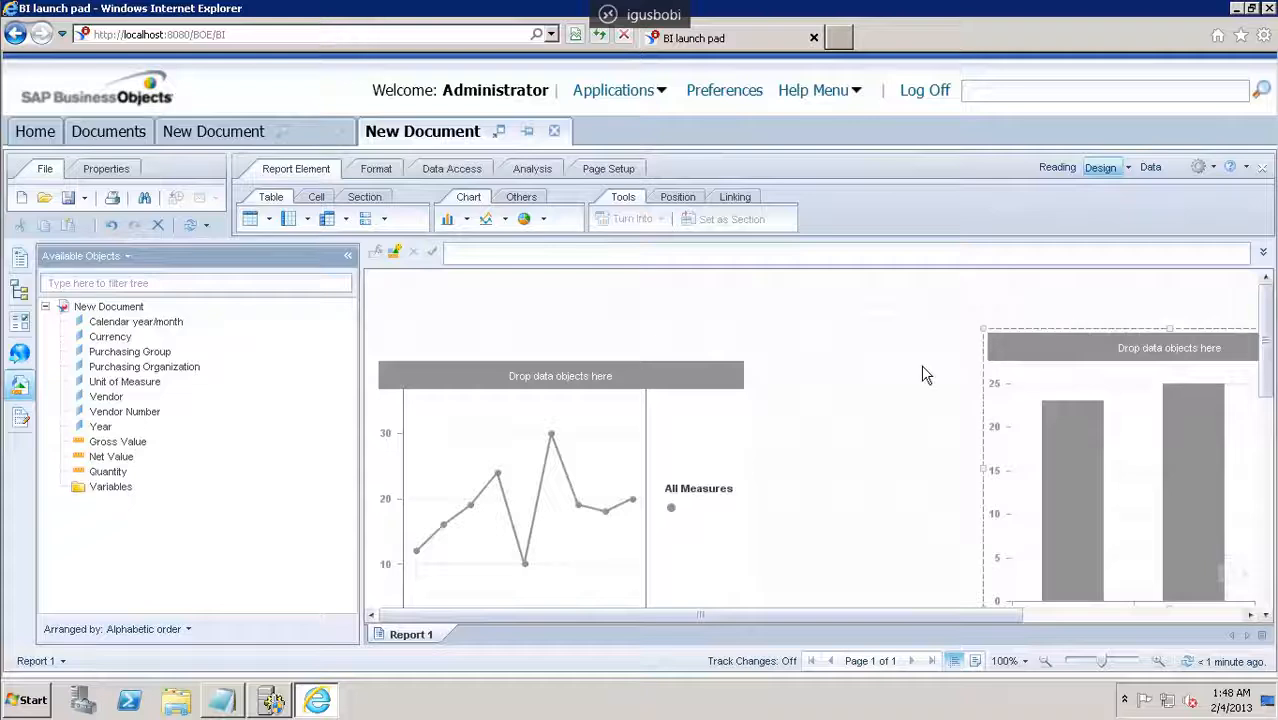
{"action": "left_click_drag", "start_coordinate": [960, 613], "coordinate": [907, 649]}
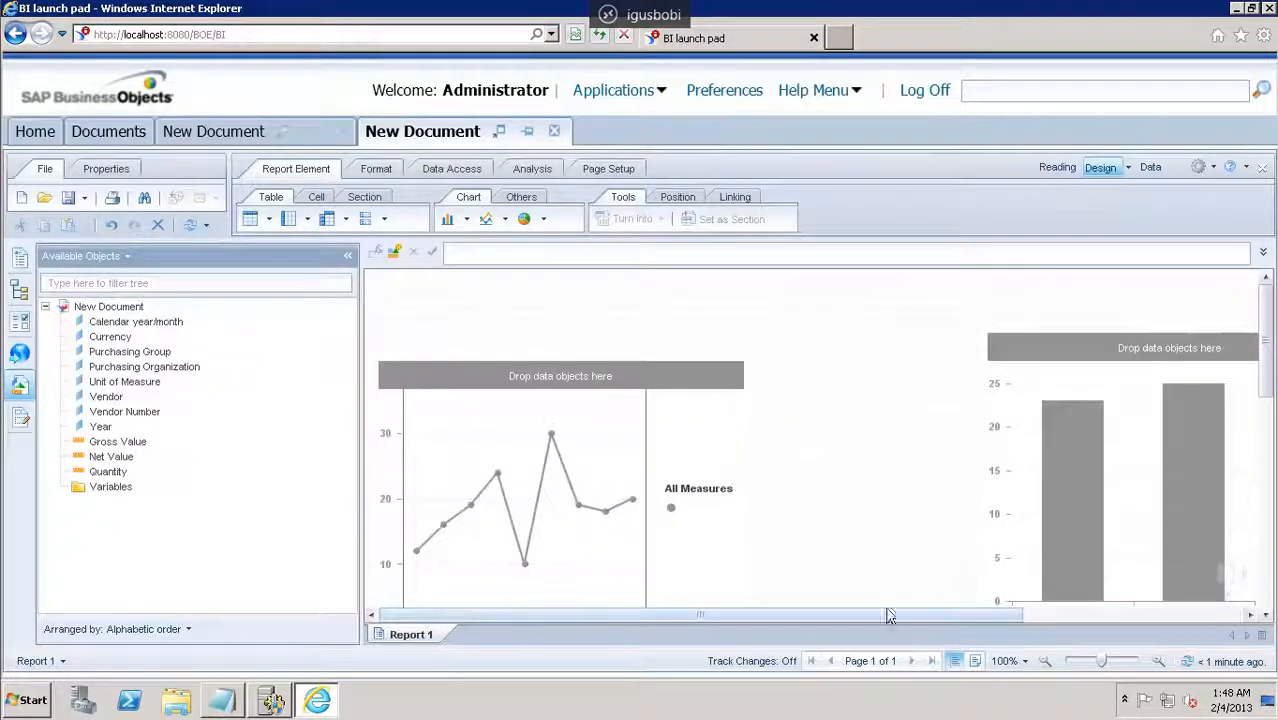
{"action": "left_click", "coordinate": [1118, 390]}
{"action": "left_click", "coordinate": [937, 470]}
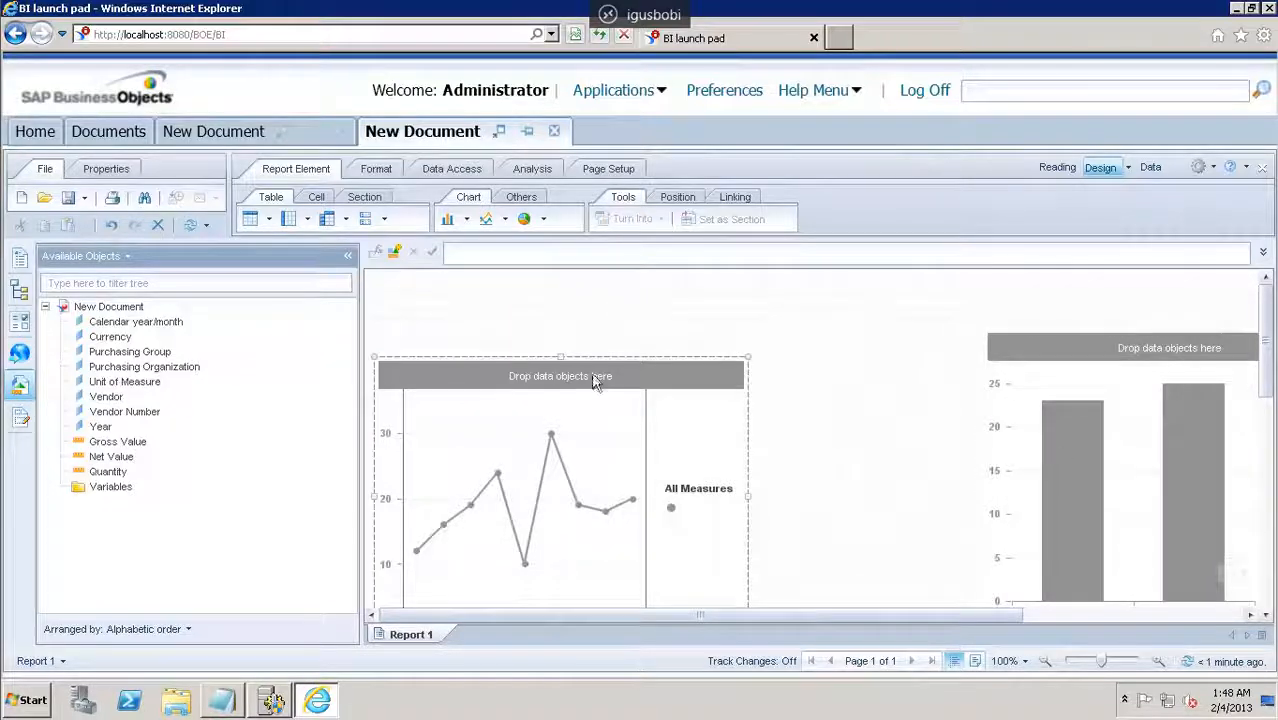
Insert a pie chart in the report area between the line chart and the column chart
{"action": "left_click", "coordinate": [544, 220]}
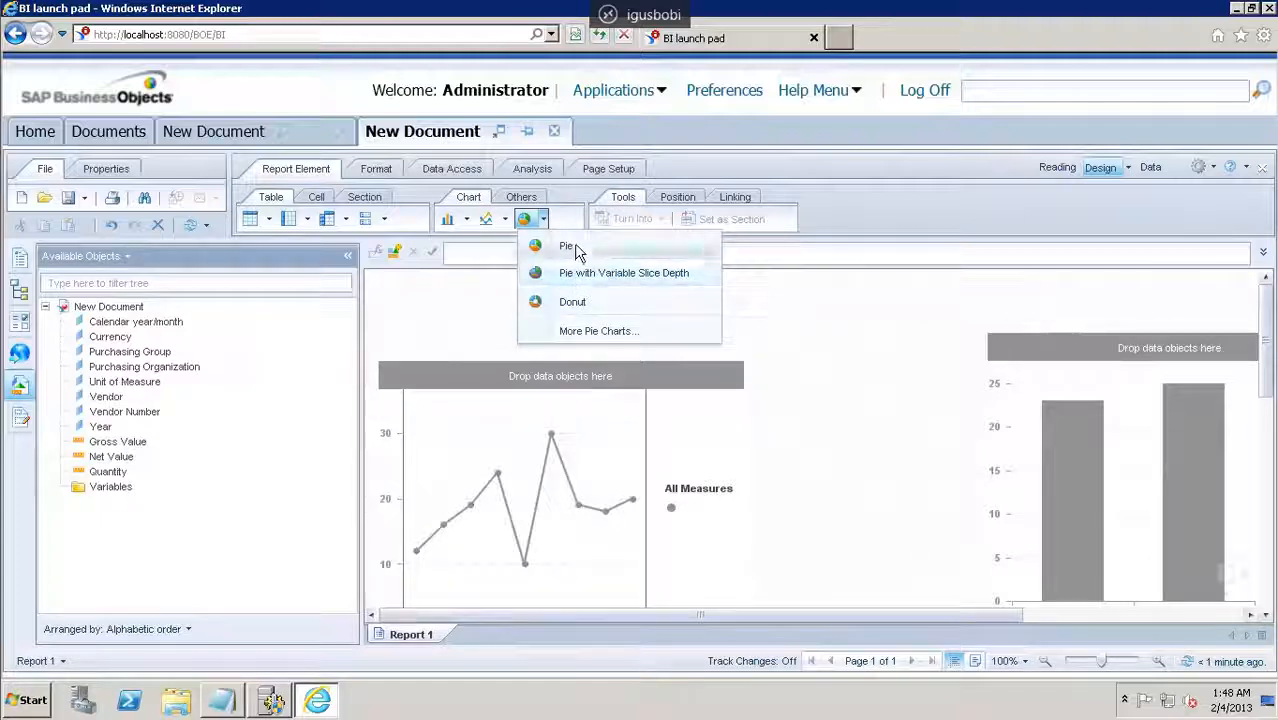
{"action": "left_click", "coordinate": [567, 247]}
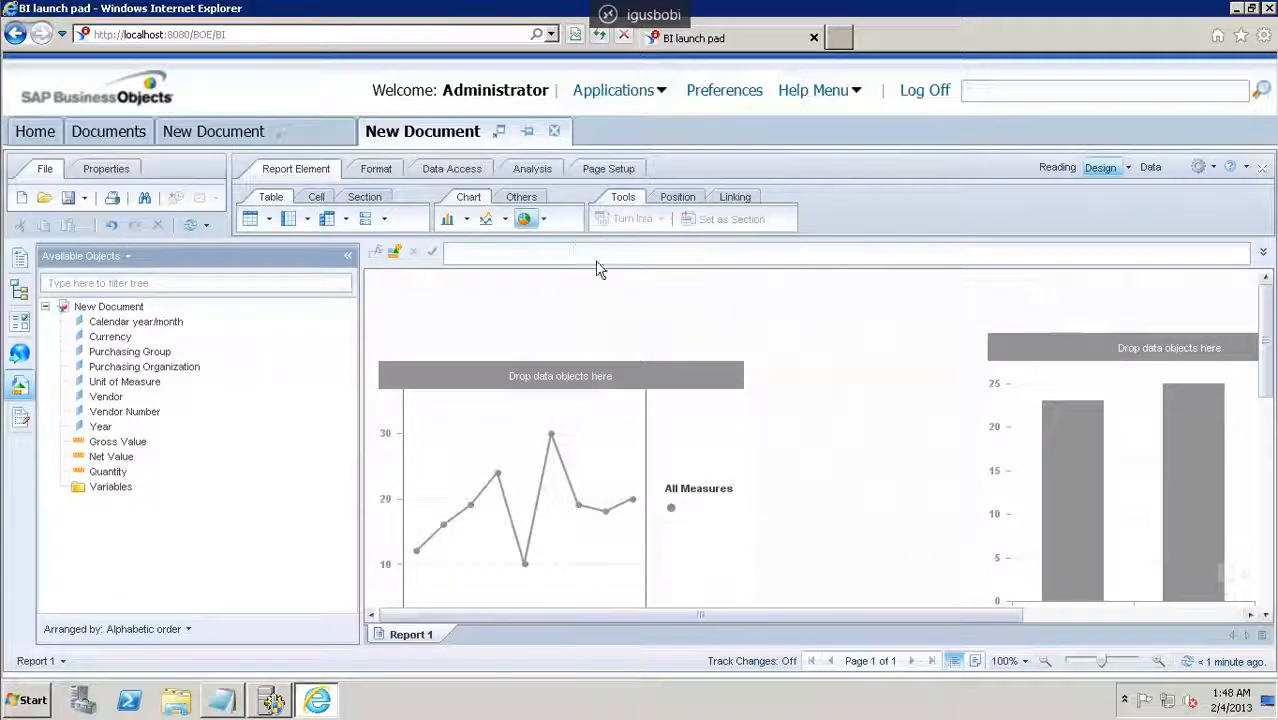
{"action": "left_click", "coordinate": [695, 342]}
{"action": "right_click", "coordinate": [707, 340]}
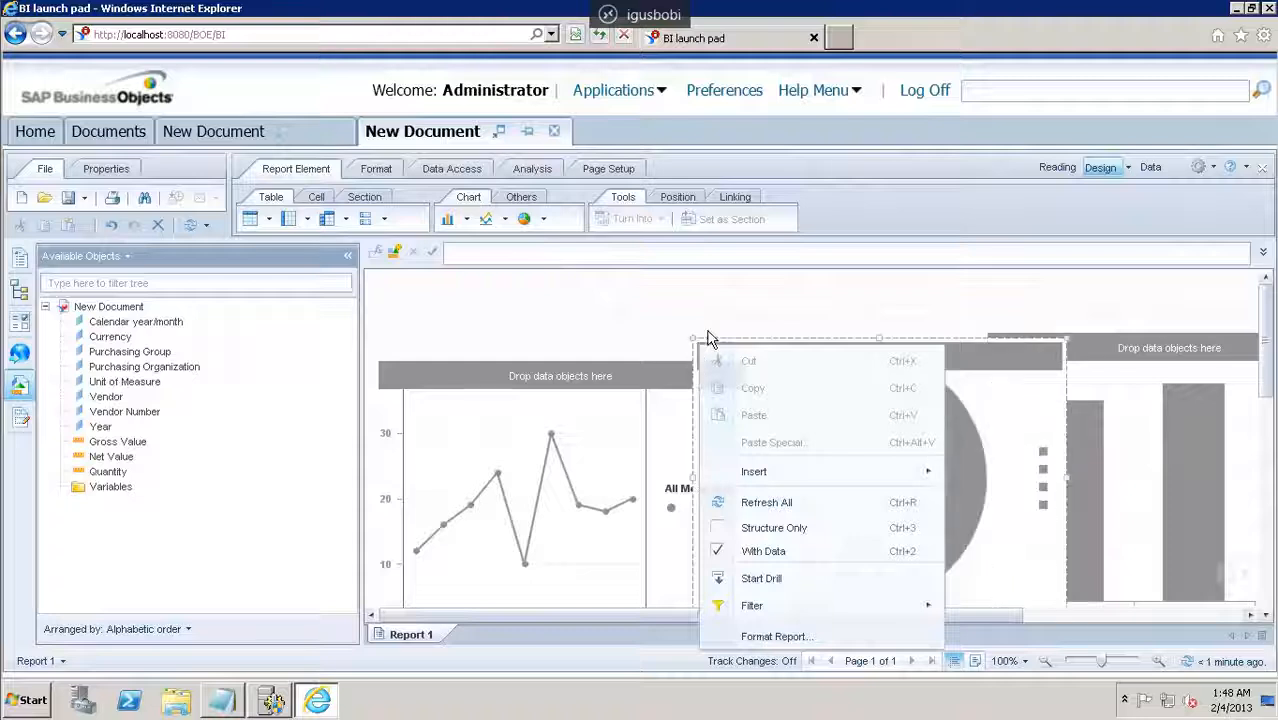
{"action": "left_click", "coordinate": [659, 323]}
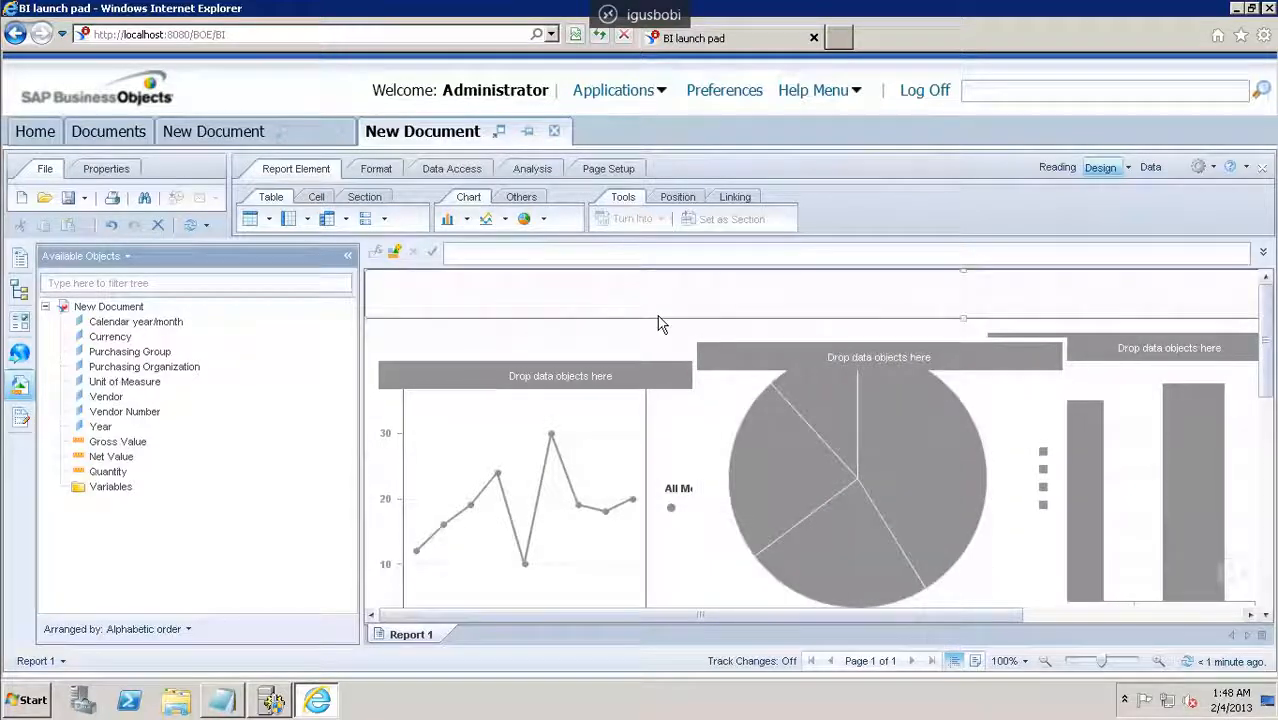
Move the line chart up into the report's upper-left corner and collapse the Available Objects pane to widen the report area
{"action": "left_click", "coordinate": [590, 376]}
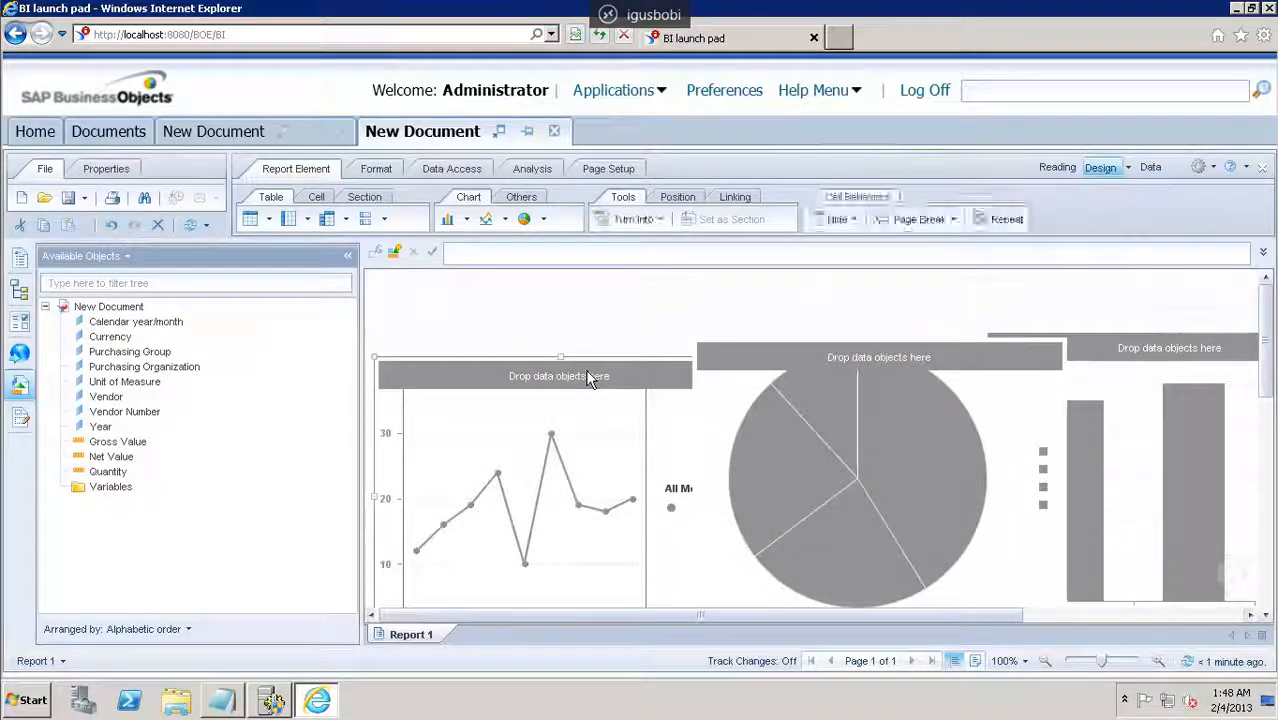
{"action": "key", "text": "Delete"}
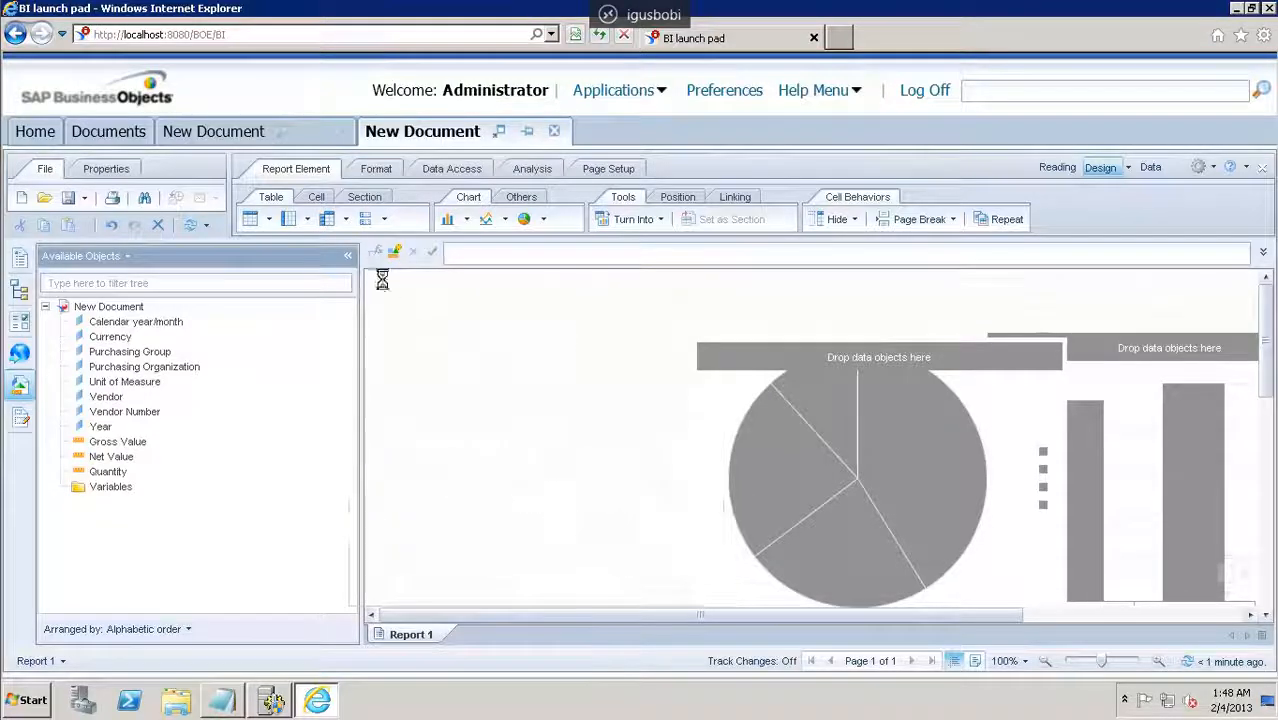
{"action": "left_click", "coordinate": [347, 256]}
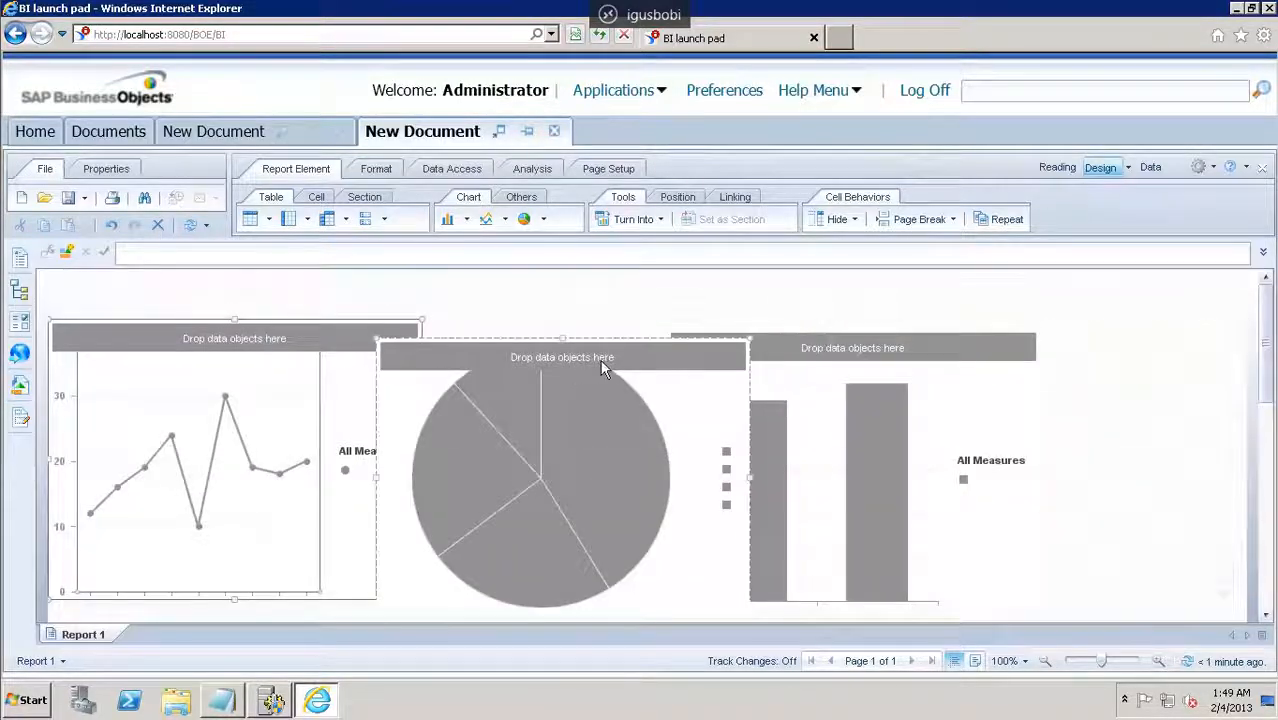
Move the column chart farther right and the pie chart beside the line chart, lining all three up in one row without overlap
{"action": "left_click", "coordinate": [871, 350]}
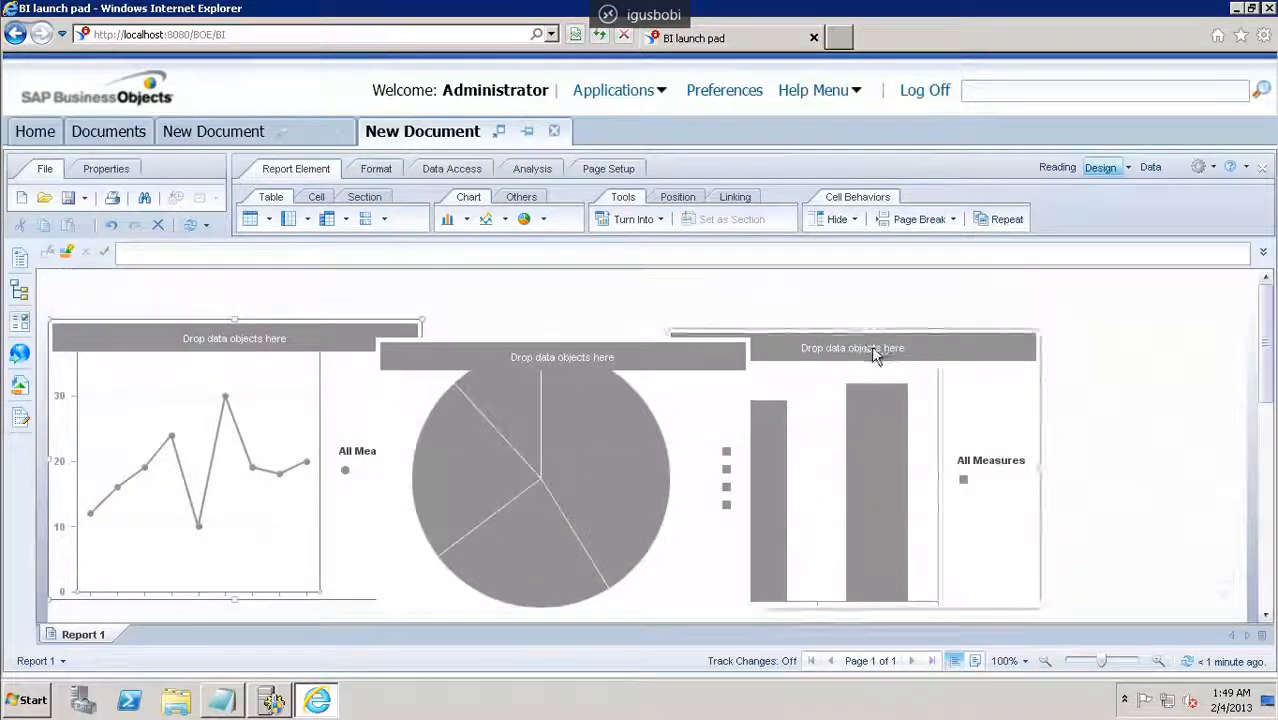
{"action": "left_click_drag", "start_coordinate": [871, 350], "coordinate": [1073, 351]}
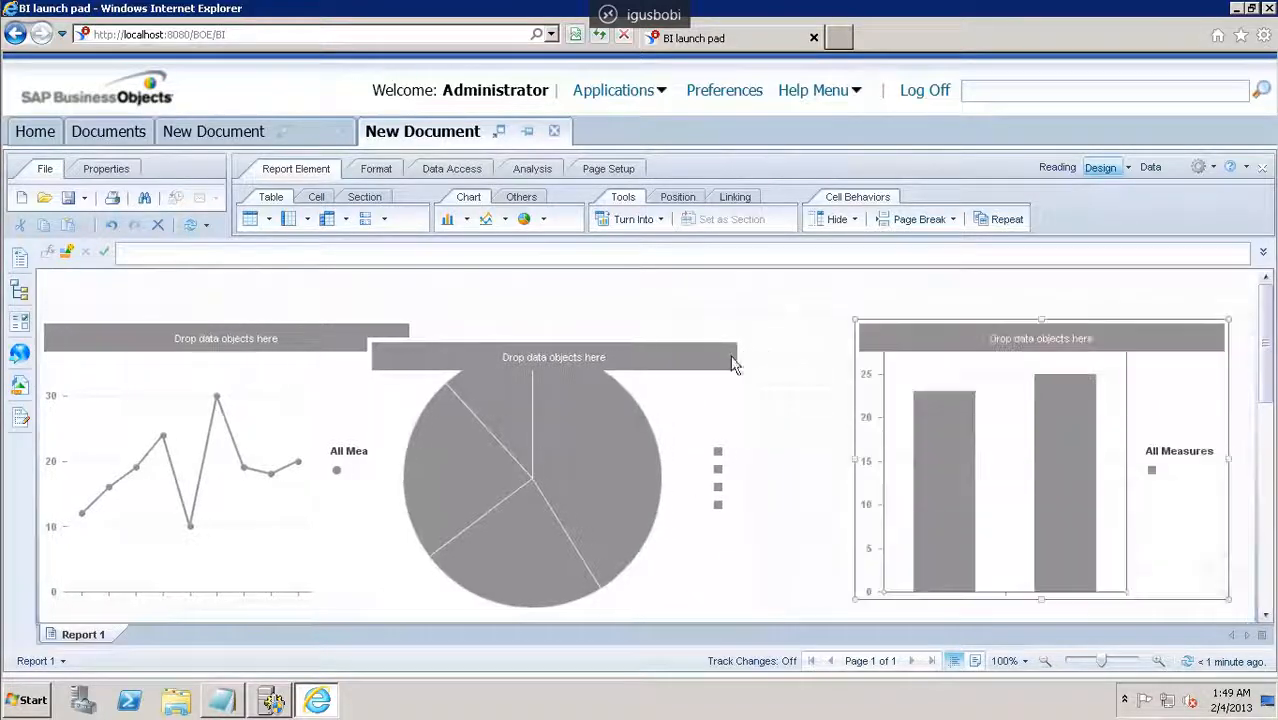
{"action": "left_click", "coordinate": [664, 352]}
{"action": "left_click_drag", "start_coordinate": [664, 352], "coordinate": [712, 340]}
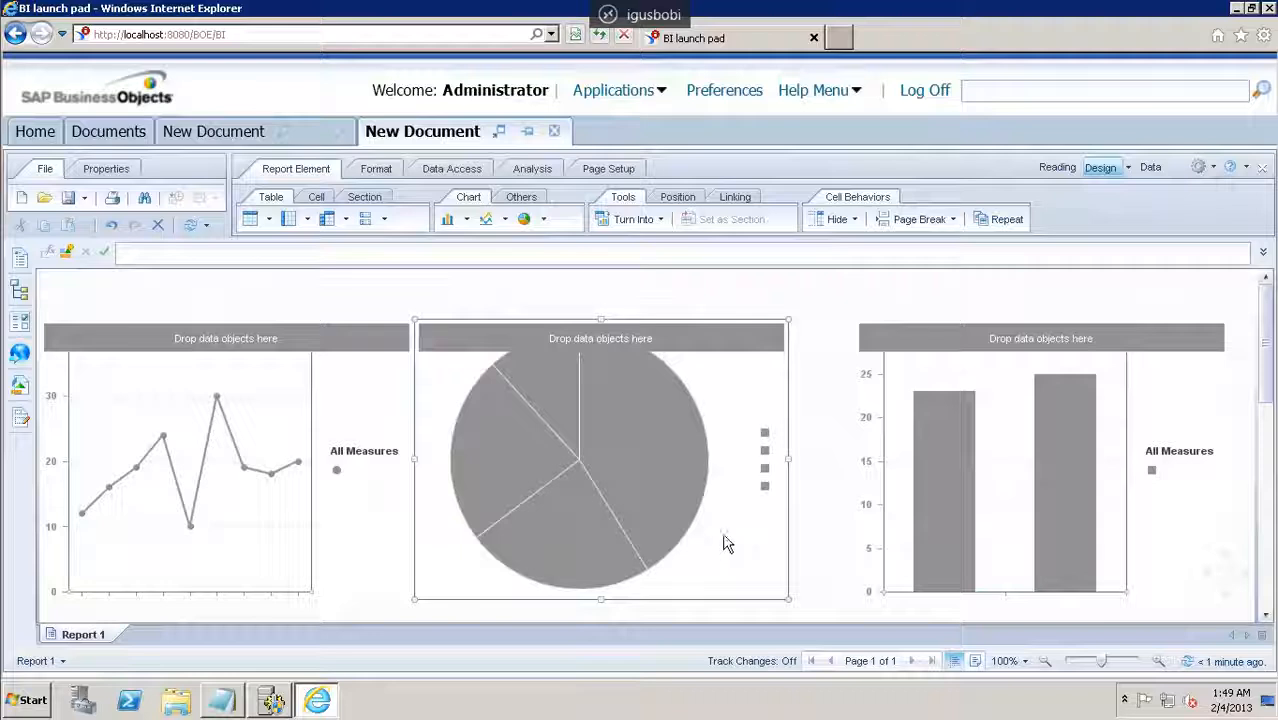
{"action": "left_click", "coordinate": [765, 468]}
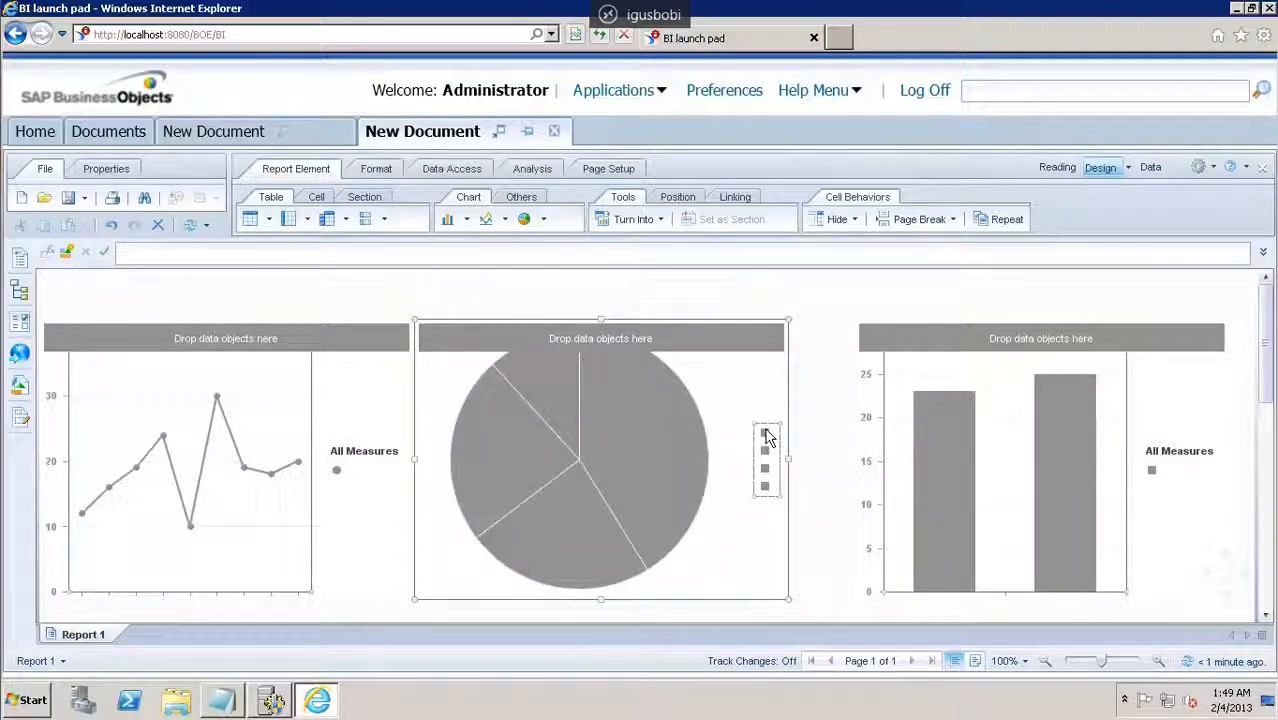